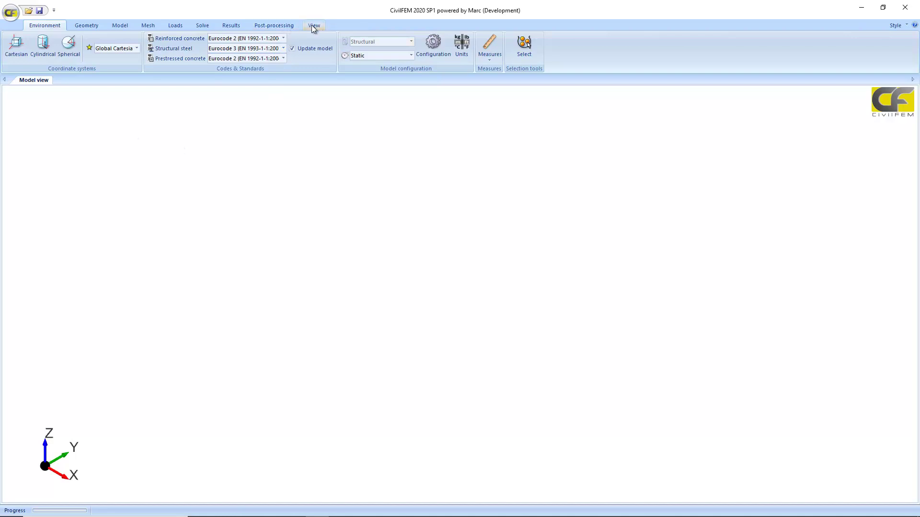
Create a new 3D static structural model without saving the active one.
left_click(11, 14)
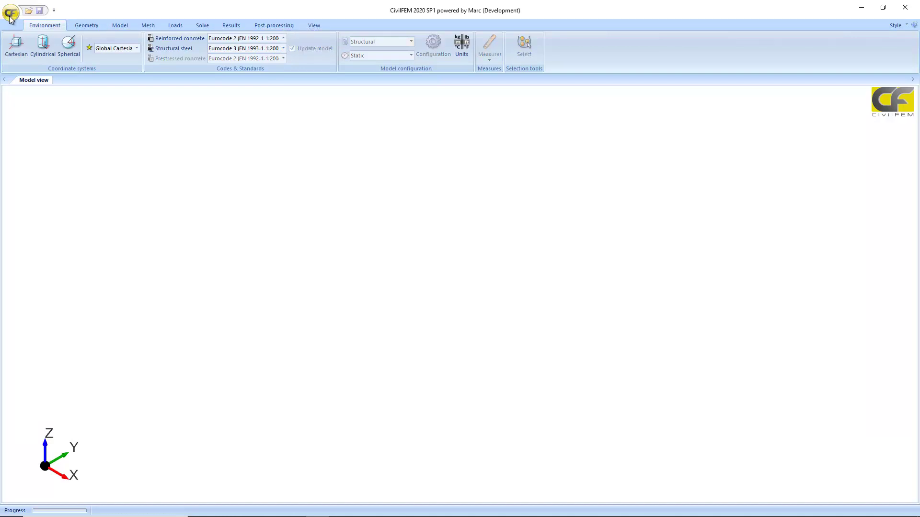
left_click(27, 37)
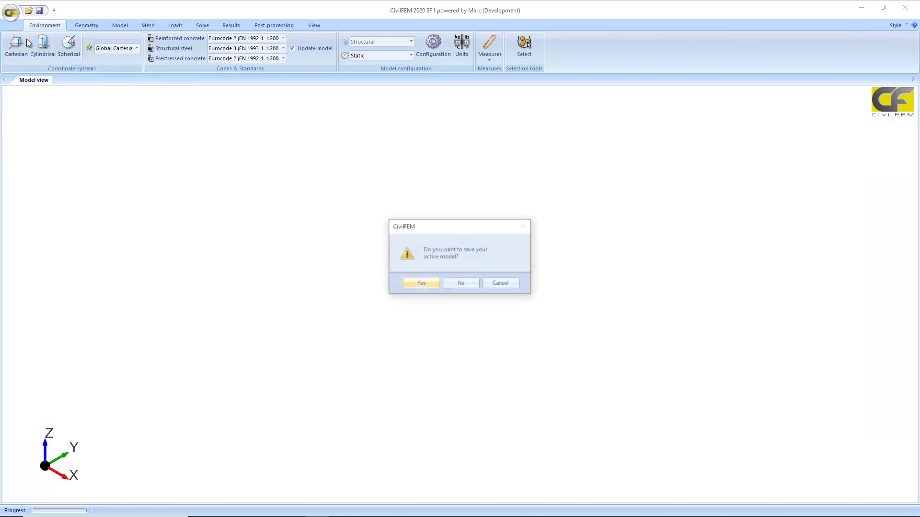
left_click(461, 283)
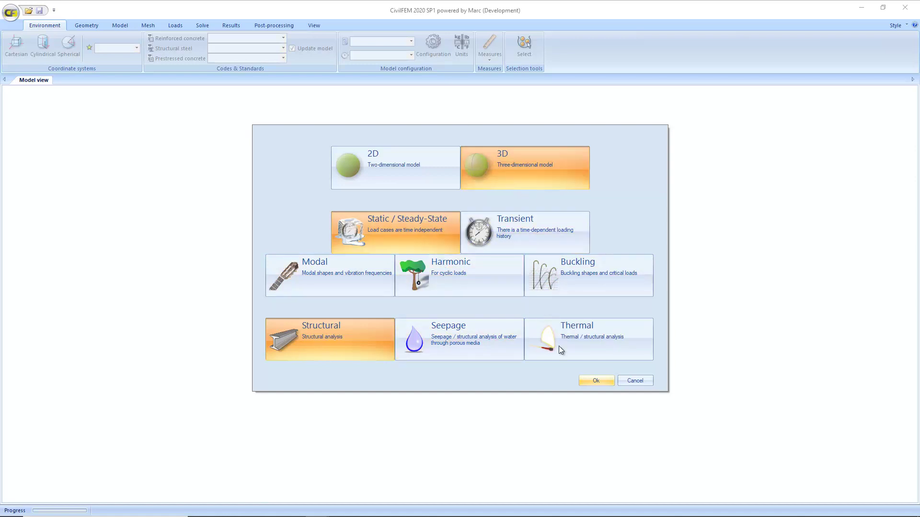
left_click(599, 382)
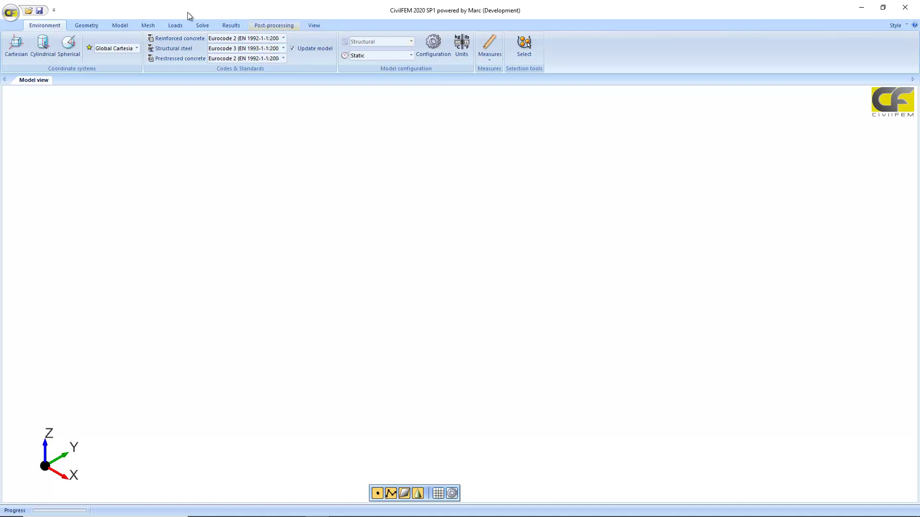
left_click(108, 21)
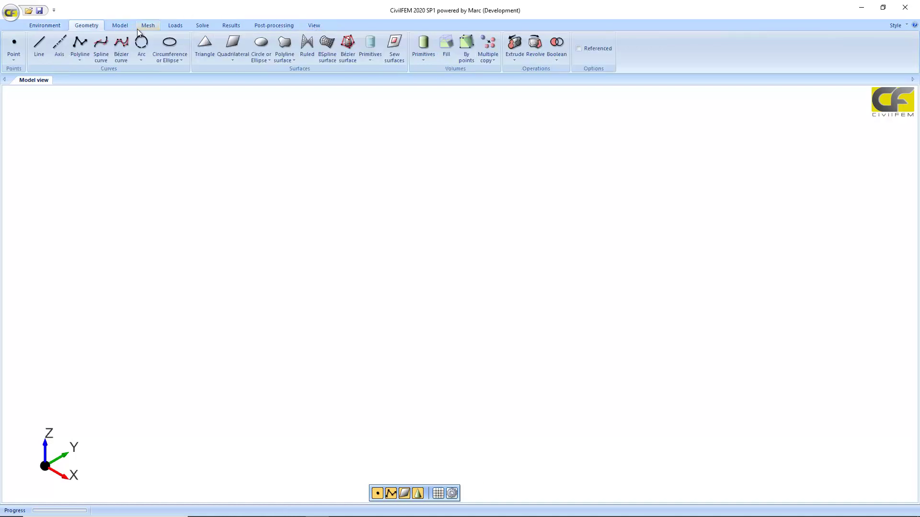
scroll(137, 31, "up", 1)
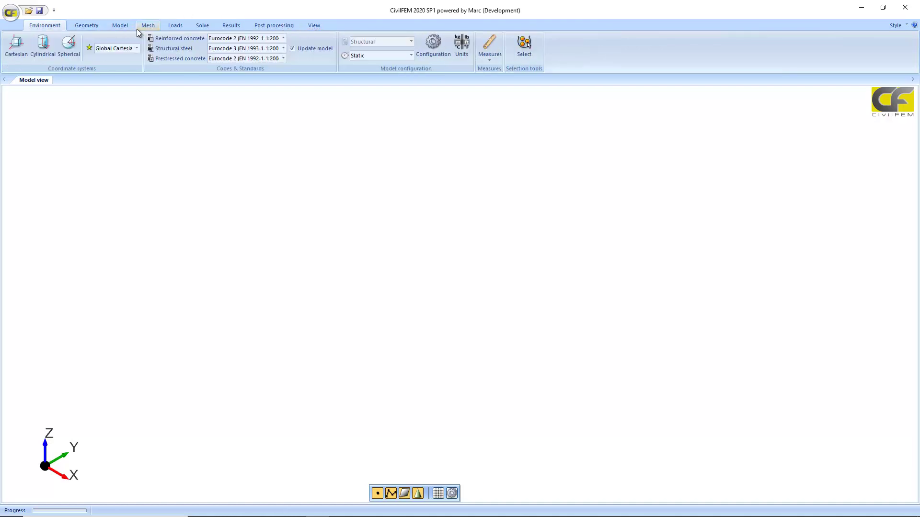
left_click(84, 28)
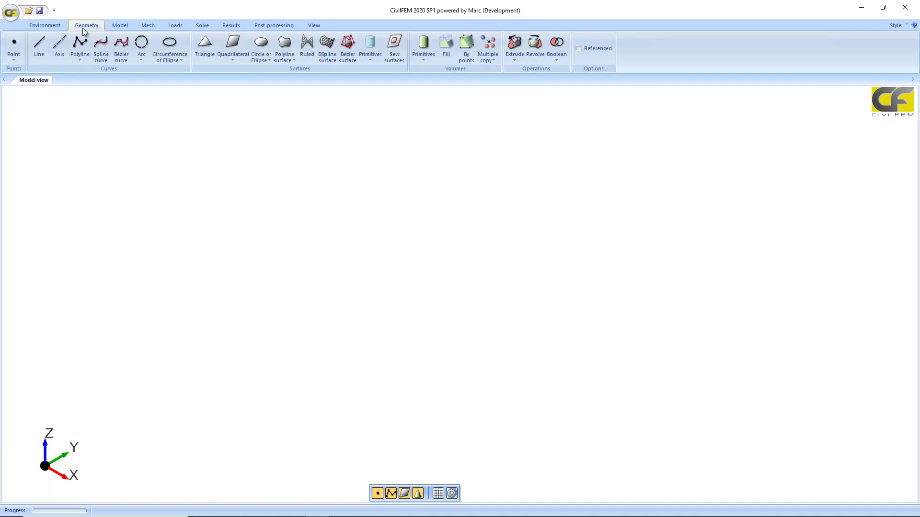
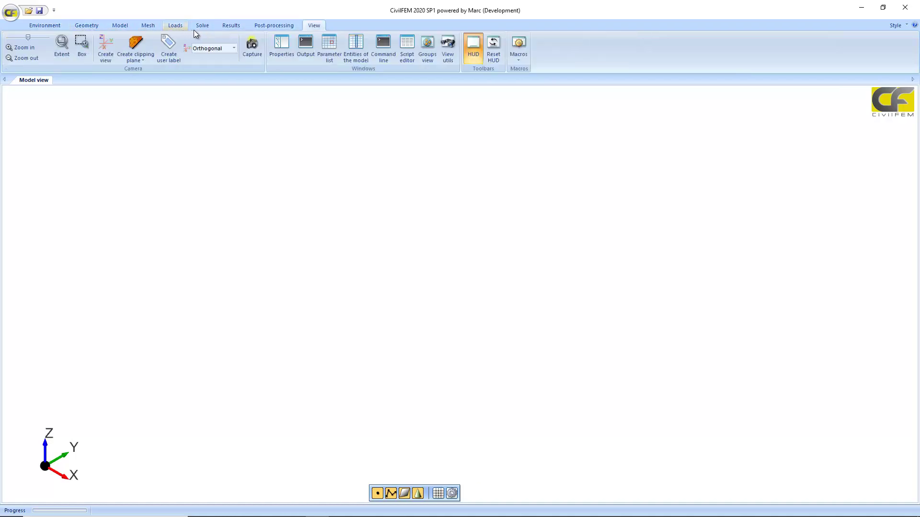
Show the Properties, Output, Parameter list and Entities of the model windows.
left_click(281, 47)
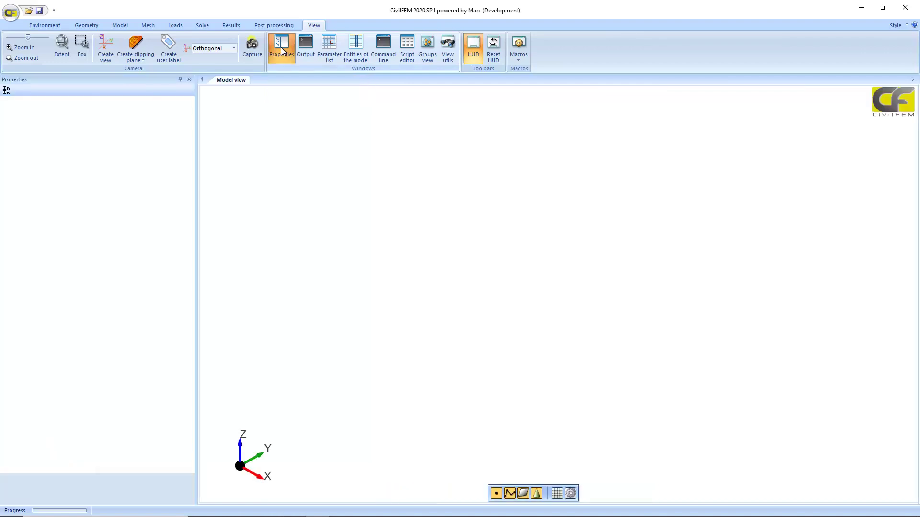
left_click(309, 53)
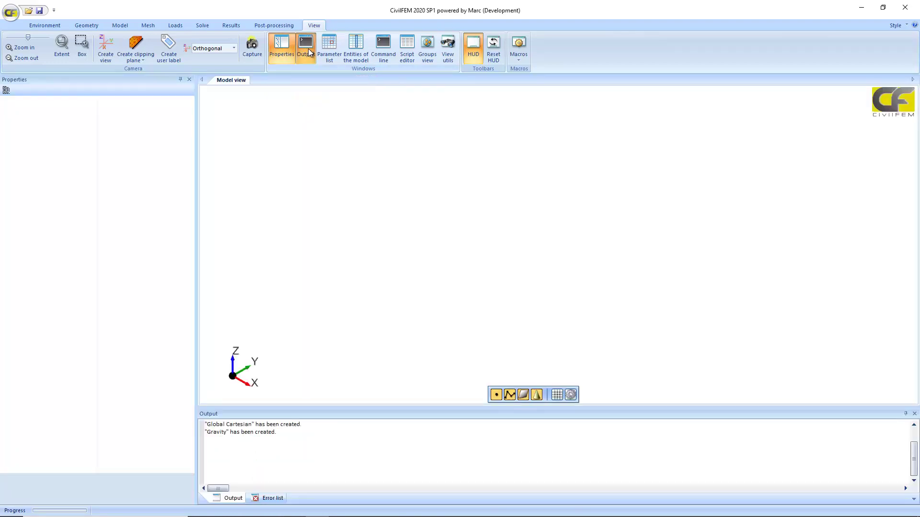
left_click(337, 50)
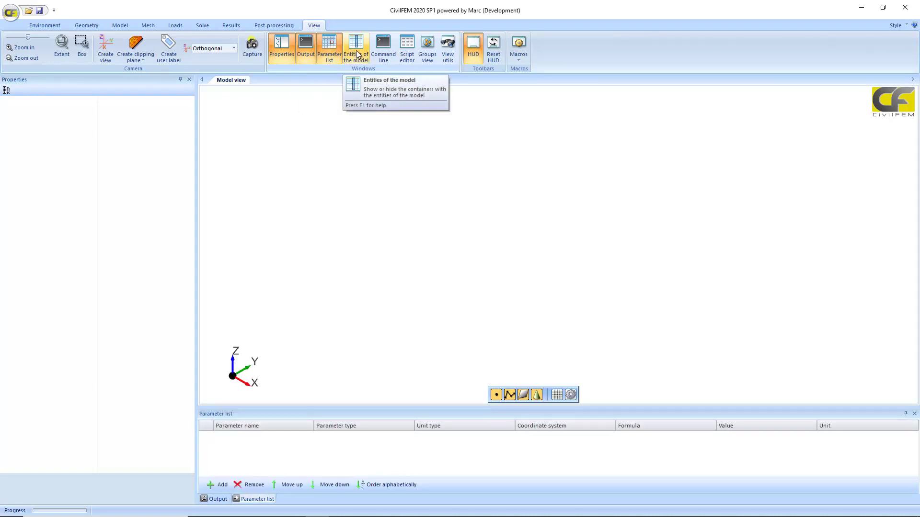
left_click(357, 54)
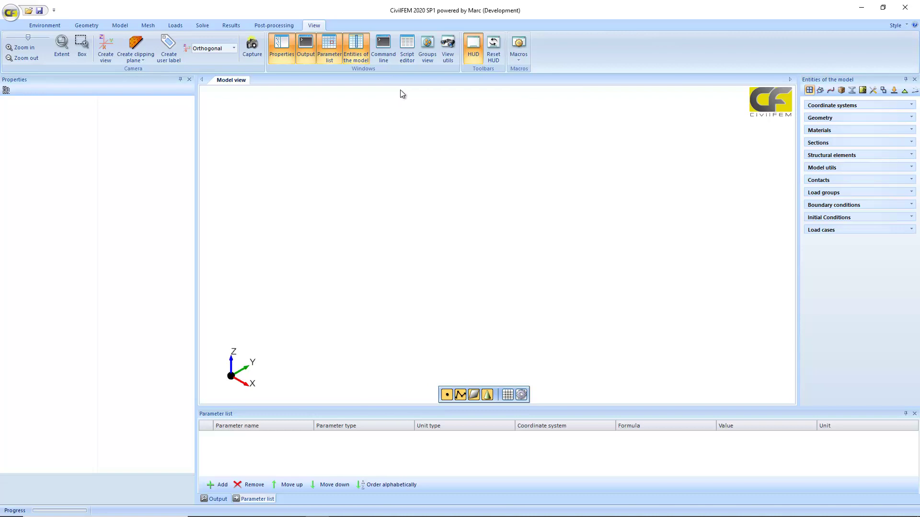
Show the Script editor, Groups view and View utils windows, and widen the pane that holds them.
left_click(407, 50)
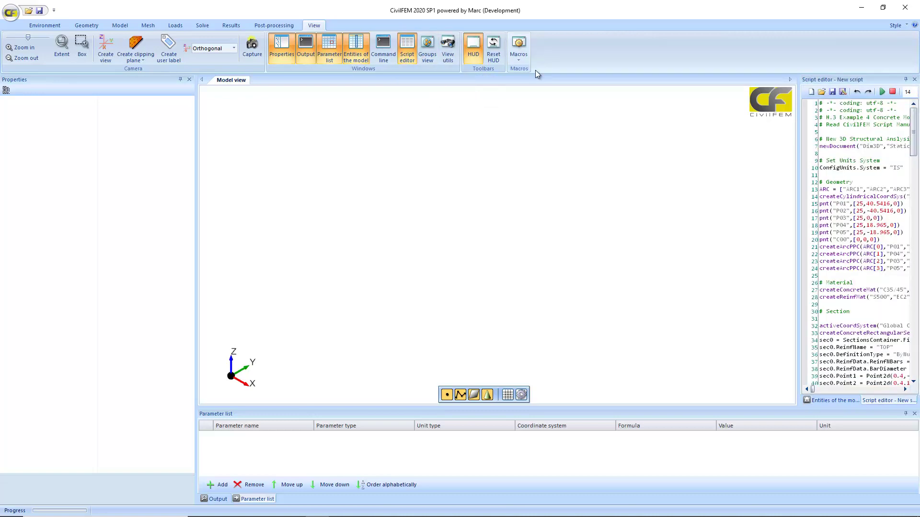
left_click(428, 51)
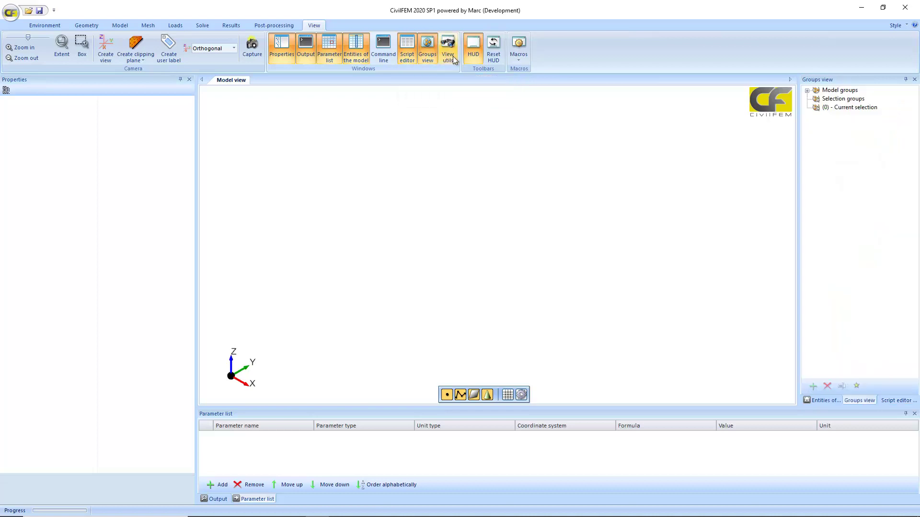
left_click(454, 53)
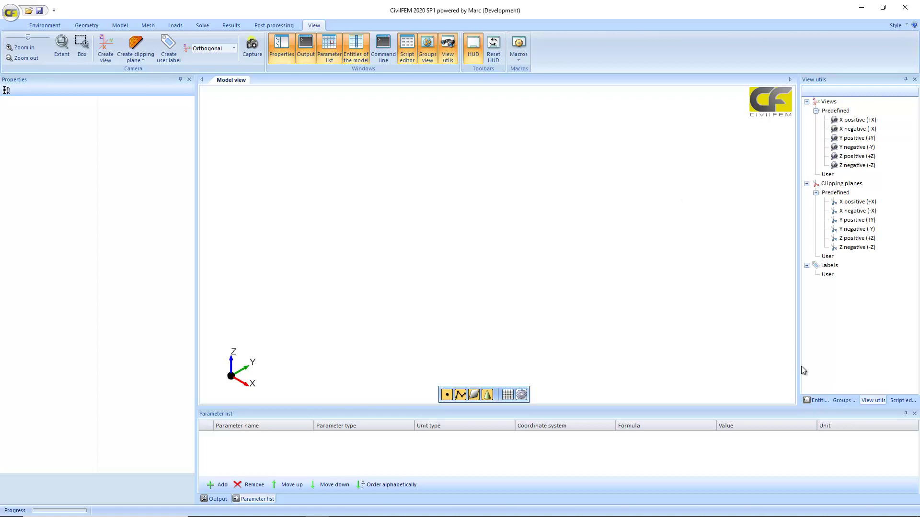
left_click_drag(798, 366, 762, 376)
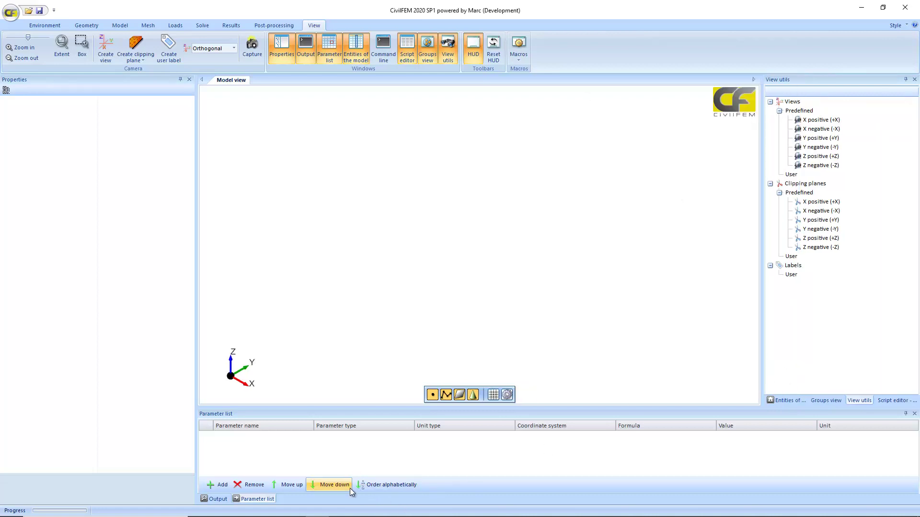
Try docking the Parameter list between the Properties window and the model view, and return it below the model view.
left_click_drag(378, 413, 464, 290)
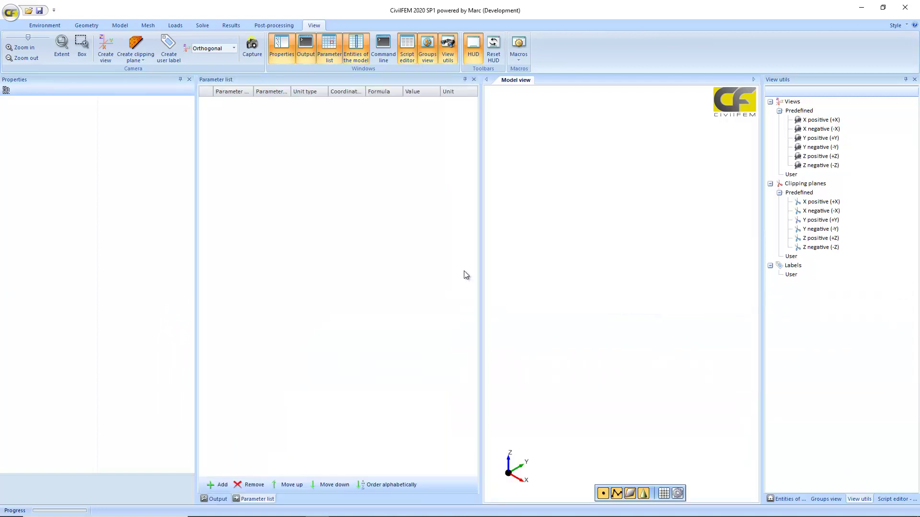
left_click_drag(404, 78, 517, 404)
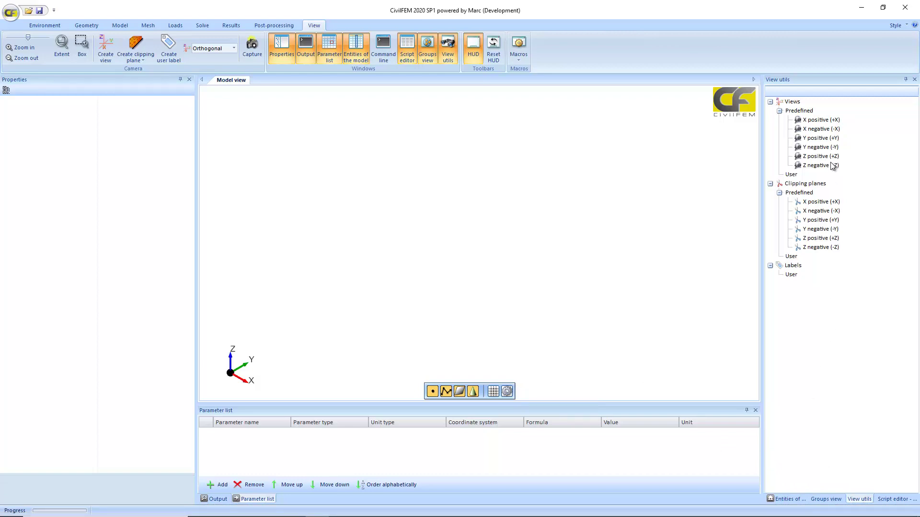
Move the Groups view window into the group with Output and Parameter list below the model view.
left_click_drag(826, 80, 904, 296)
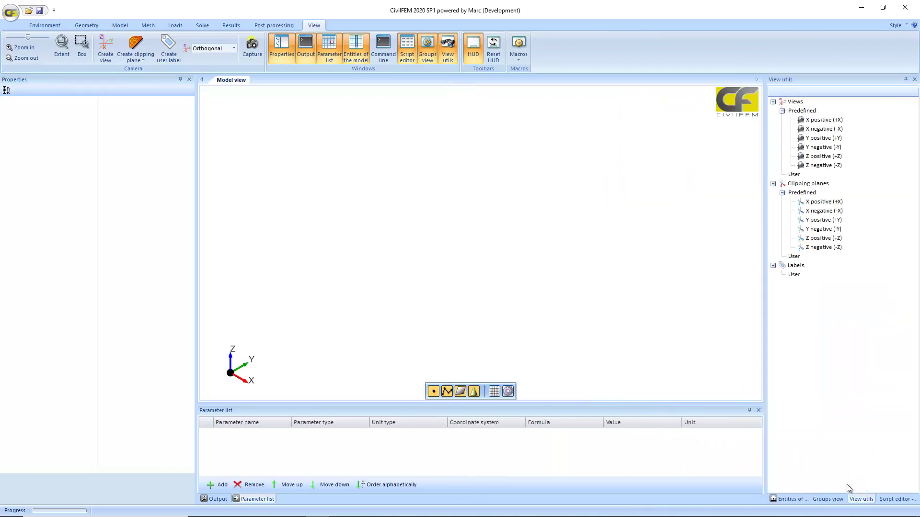
left_click_drag(831, 499, 666, 412)
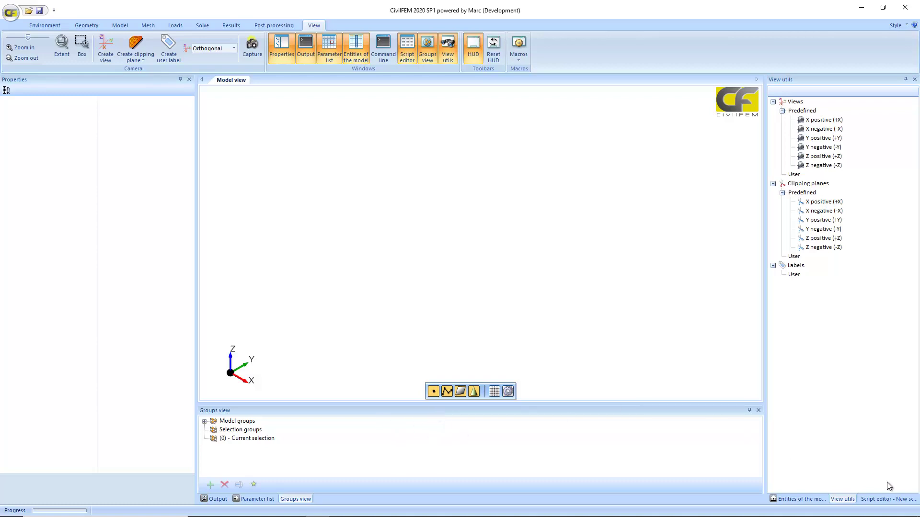
Examine the example script in the Script editor, covering its geometry, material, section and structural element definitions.
left_click(817, 499)
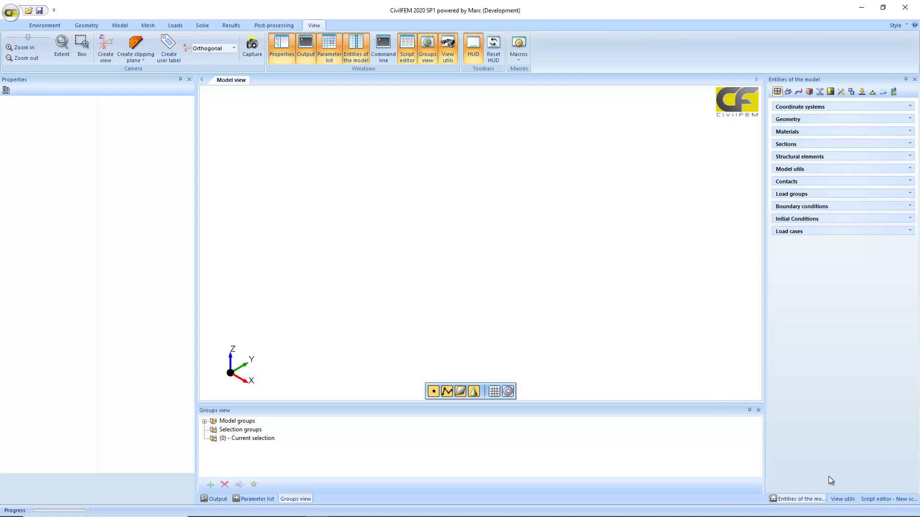
left_click(881, 500)
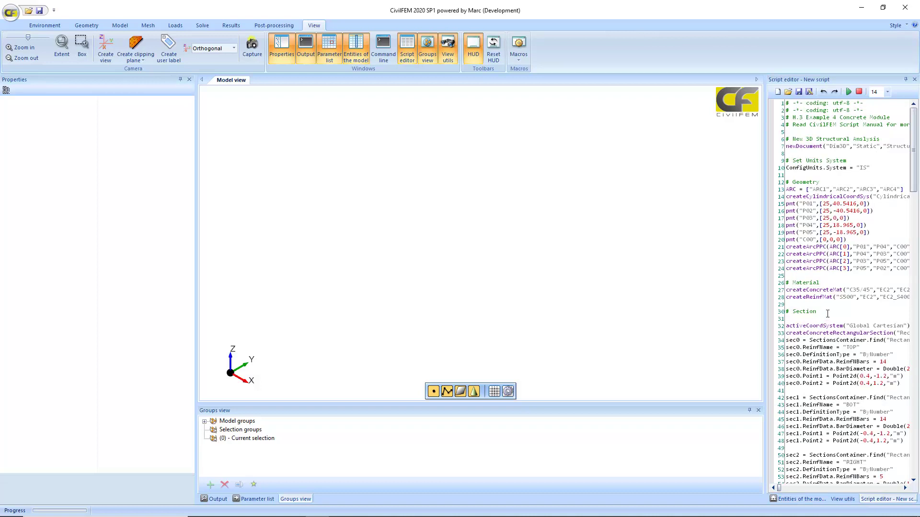
scroll(827, 314, "down", 5)
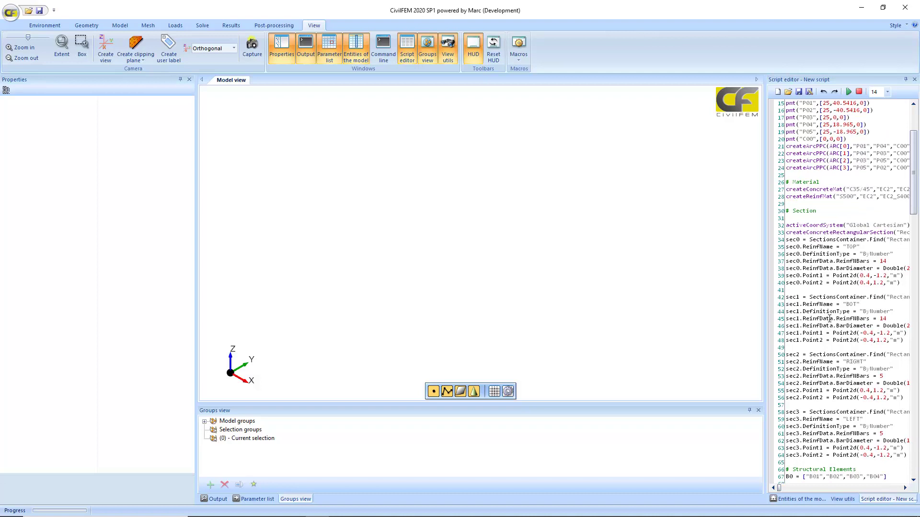
scroll(829, 321, "up", 5)
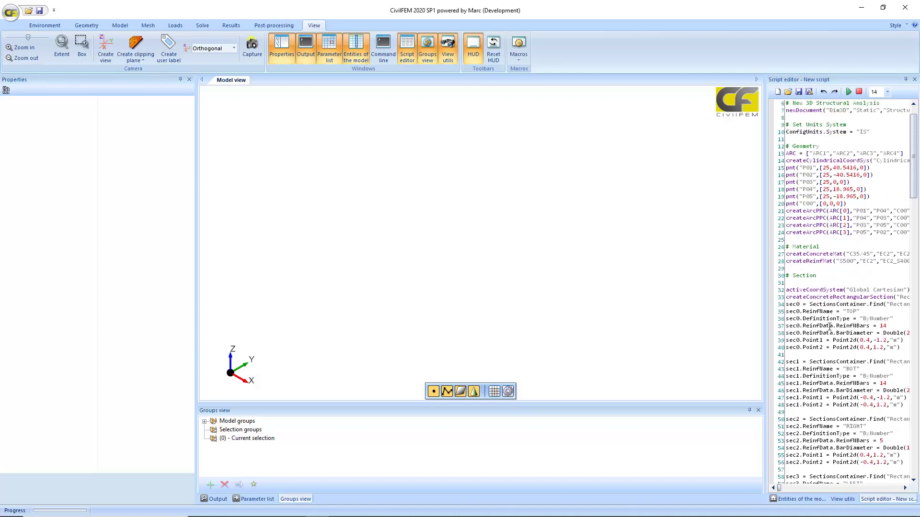
scroll(829, 329, "up", 1)
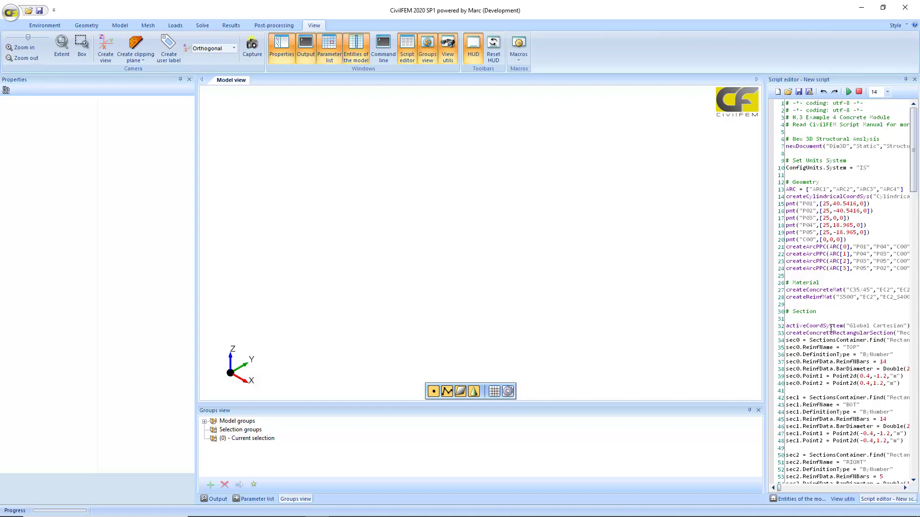
scroll(830, 329, "down", 4)
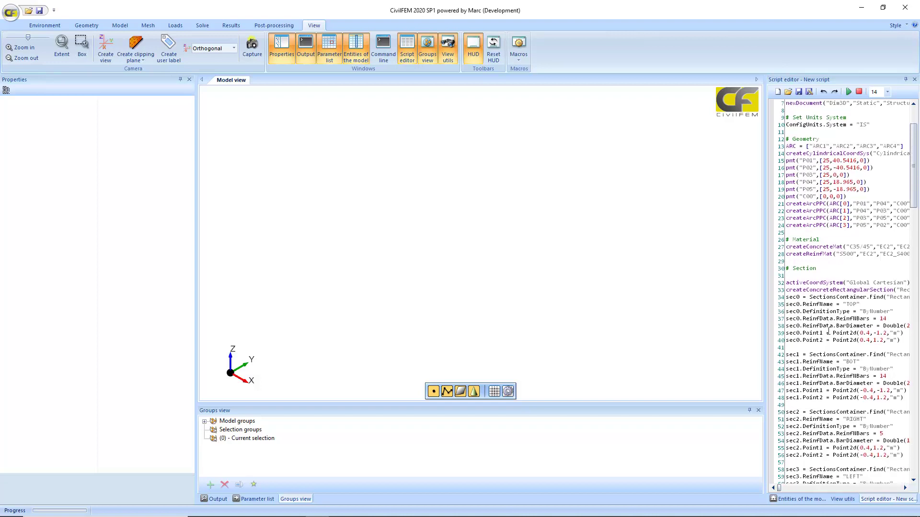
scroll(829, 330, "down", 4)
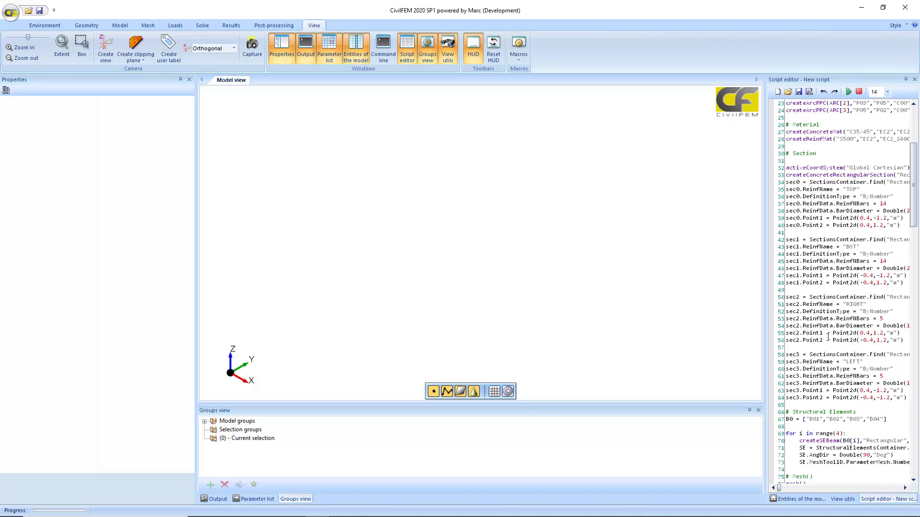
scroll(830, 338, "up", 2)
scroll(830, 337, "up", 1)
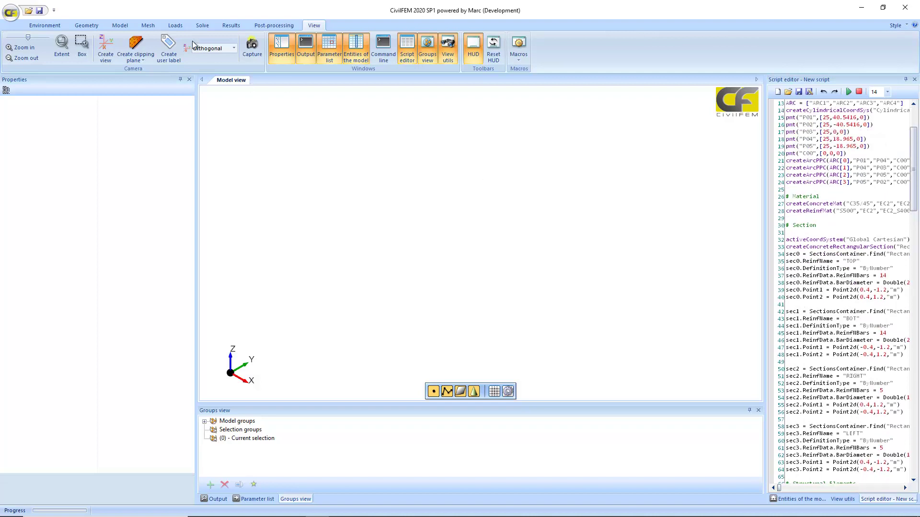
Bring the Entities of the model window to the front of its docked group.
left_click(48, 25)
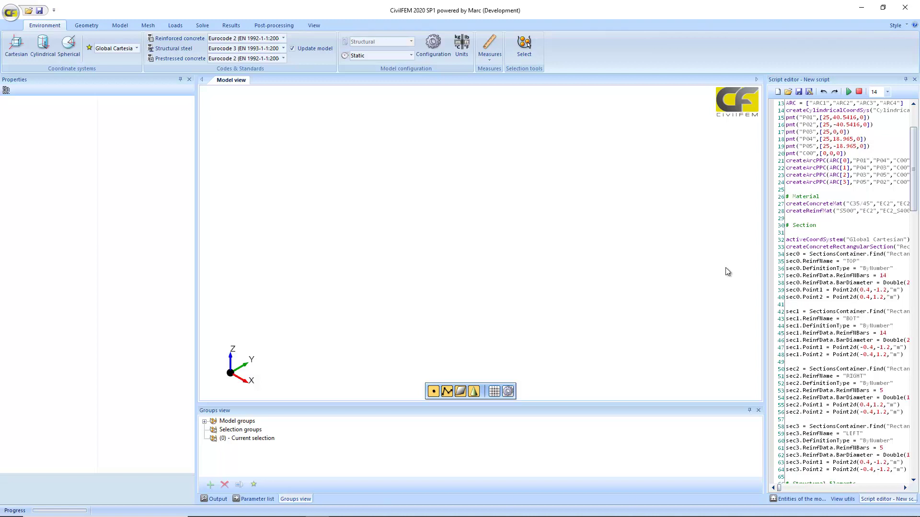
left_click(801, 500)
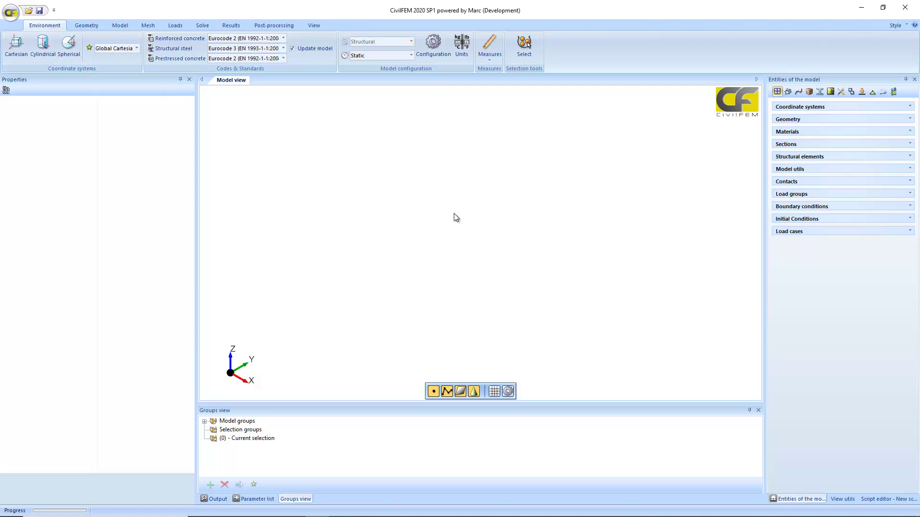
left_click(313, 25)
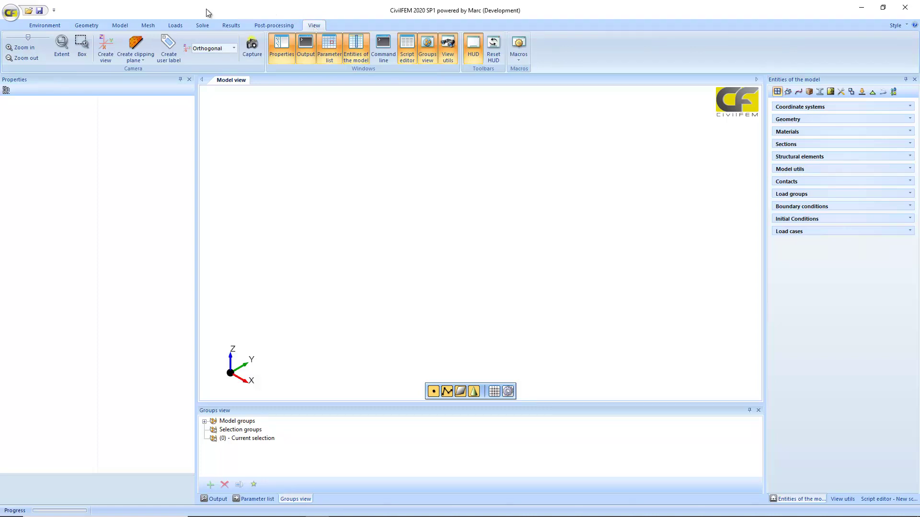
Review the available reinforced concrete design codes in an enlarged list, keeping the current code.
left_click(51, 25)
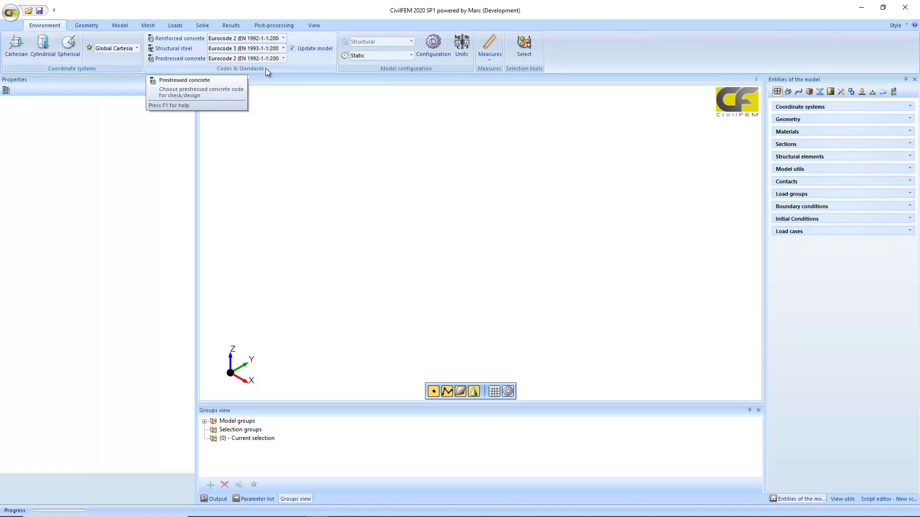
left_click(274, 41)
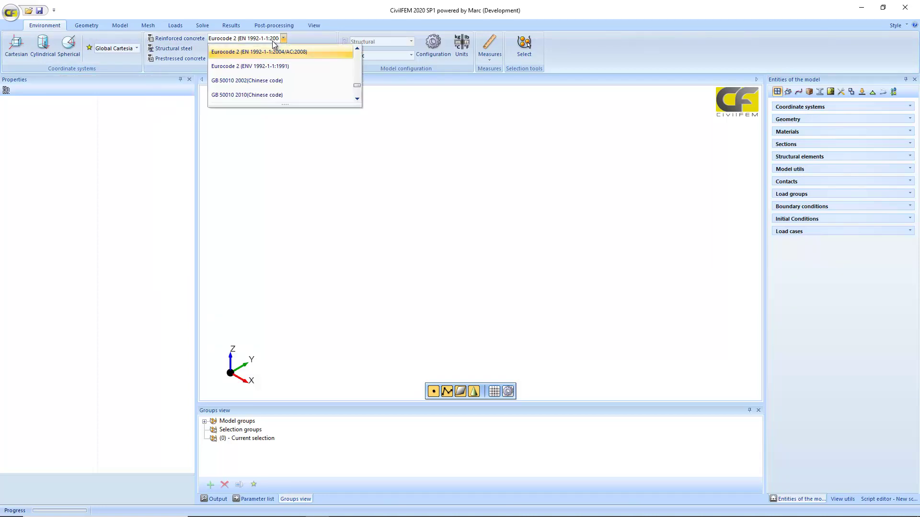
left_click_drag(281, 103, 269, 185)
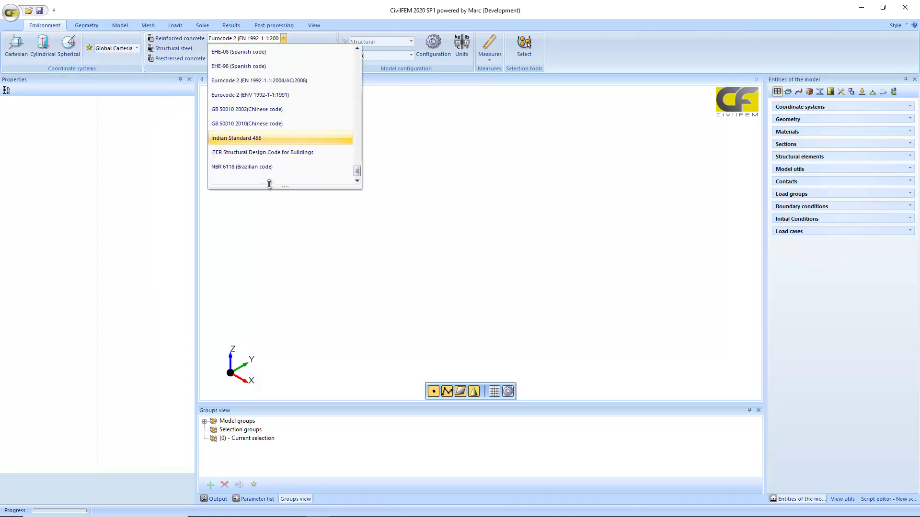
left_click(310, 33)
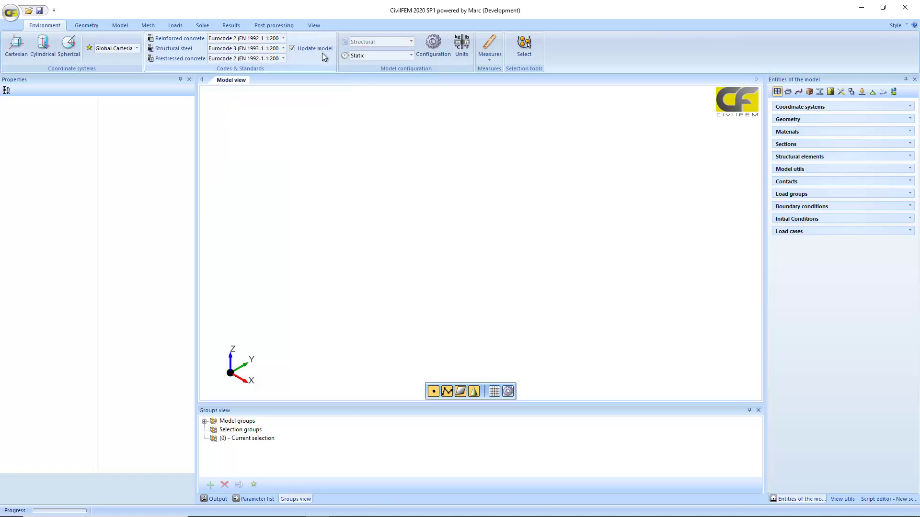
Review the available analysis types in the model configuration, keeping Static.
left_click(389, 56)
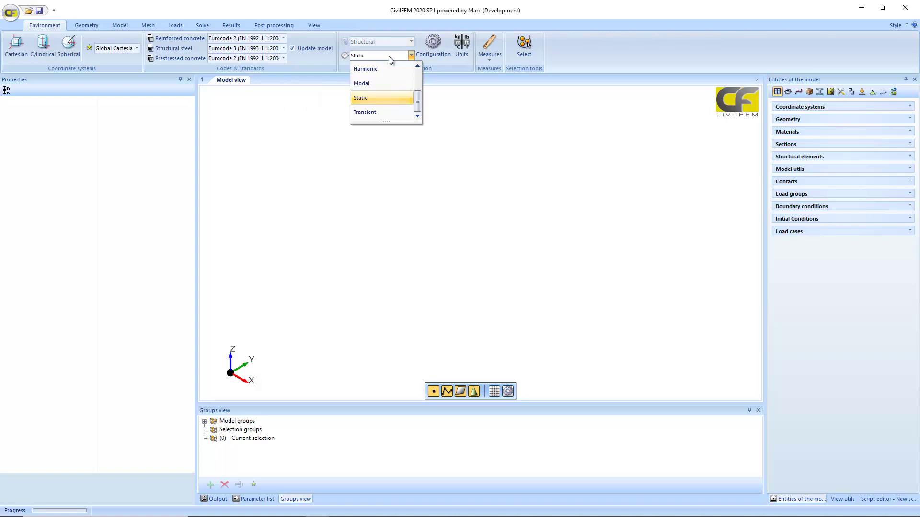
left_click(389, 56)
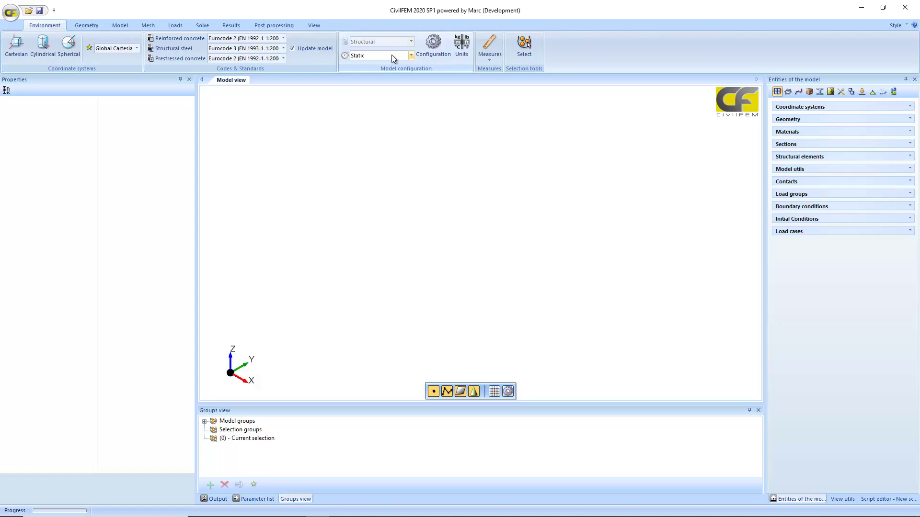
Display the principal units for calculations and set the model units to Imperial Units (feet).
left_click(461, 58)
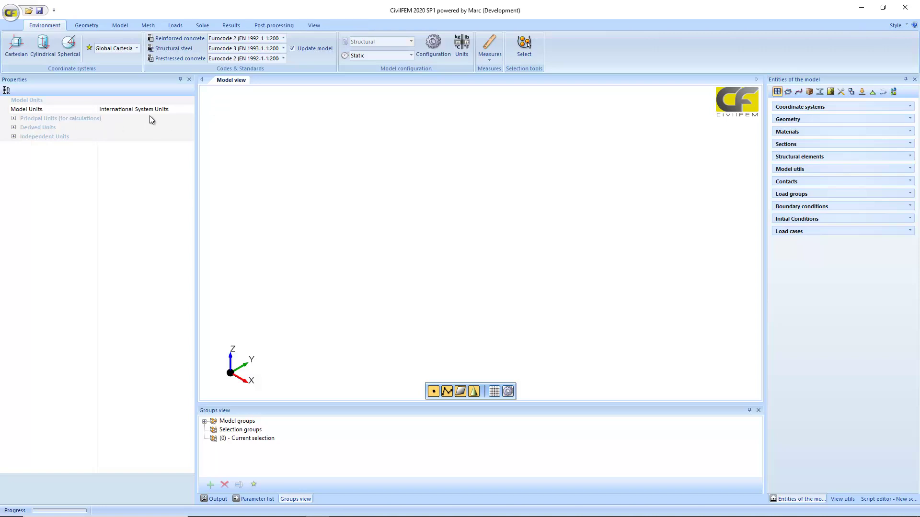
left_click(16, 121)
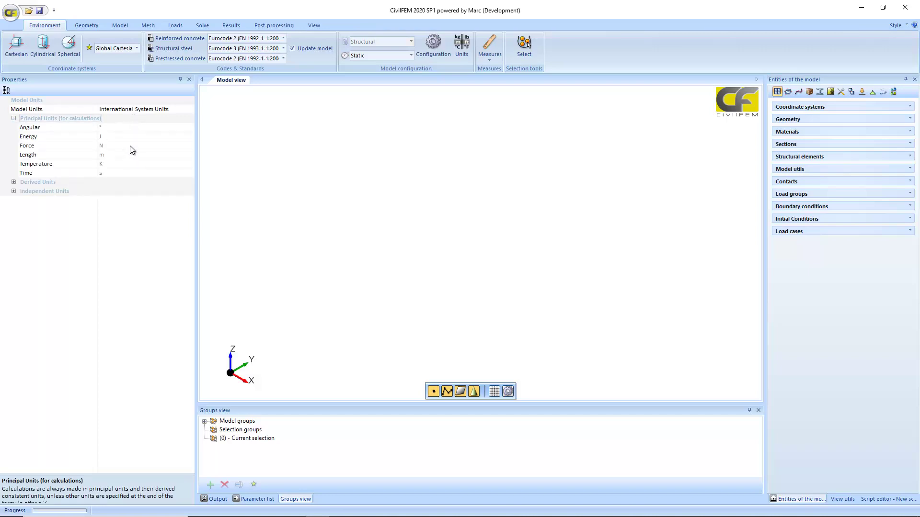
left_click(178, 110)
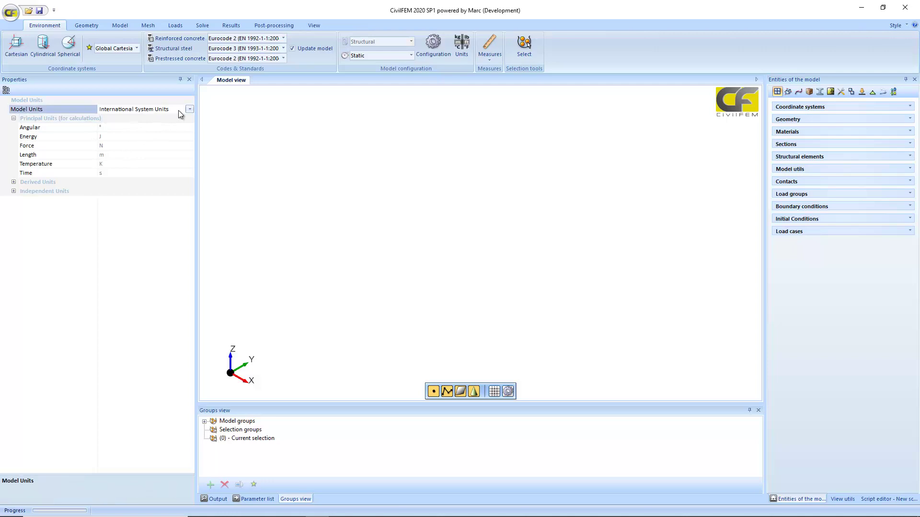
left_click(178, 110)
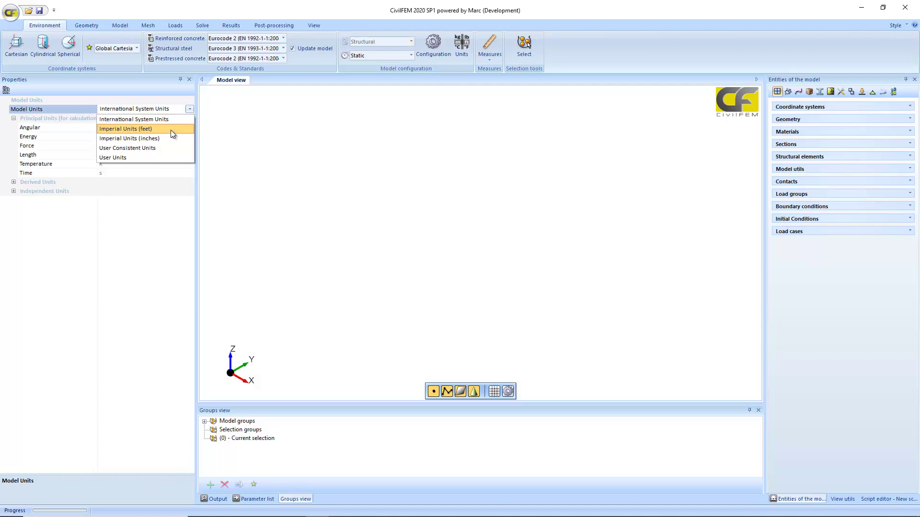
left_click(171, 129)
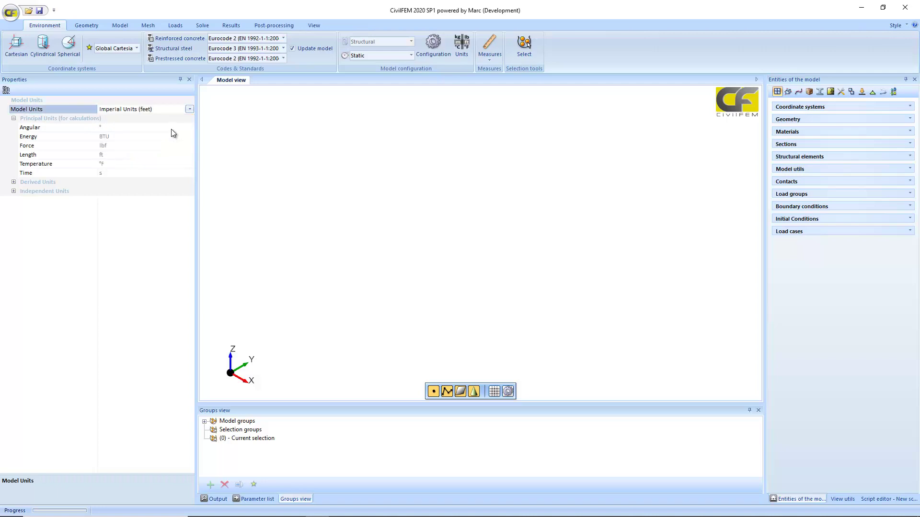
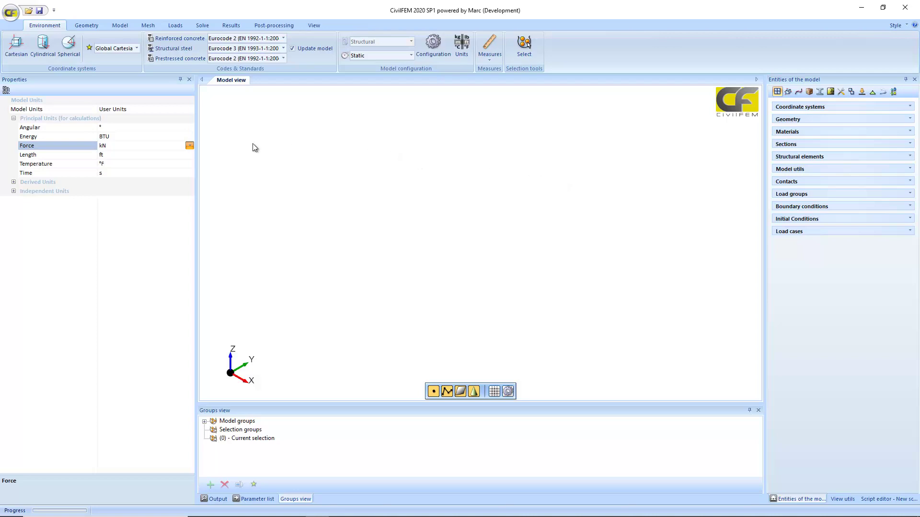
Show the drawing grid in the model view.
left_click(98, 28)
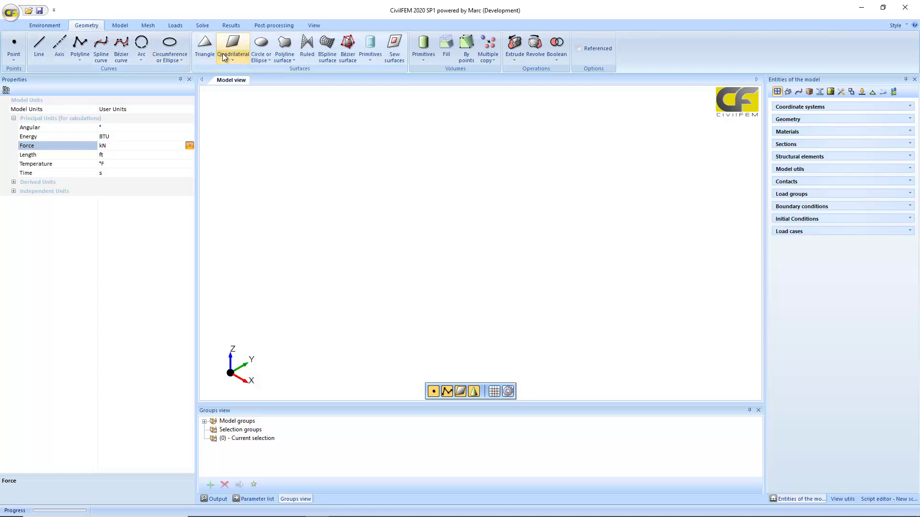
left_click(494, 392)
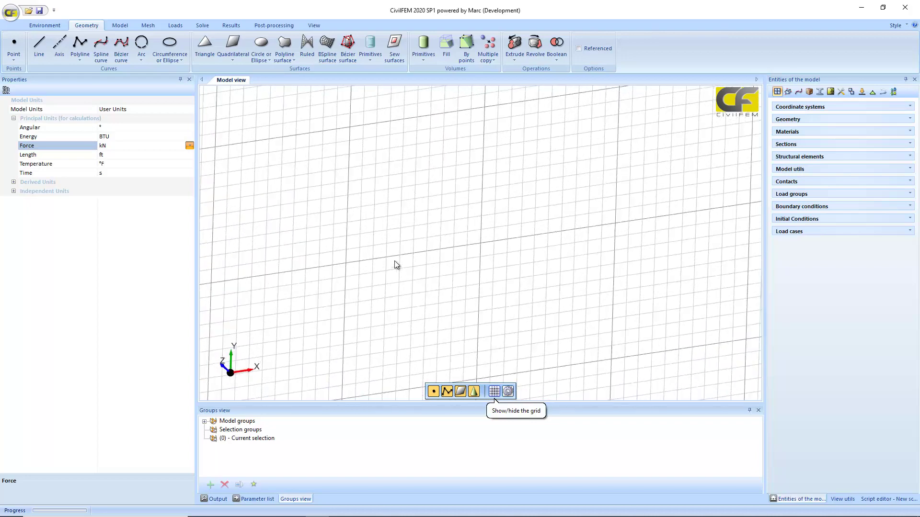
scroll(225, 48, "up", 1)
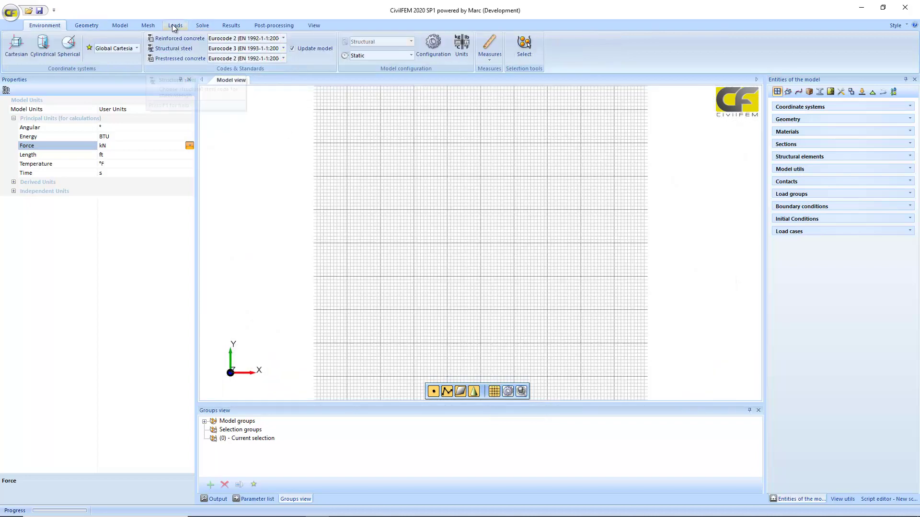
Draw a quadrilateral surface through about (-82, 62), (13, 62), (-79, 0) ft and a fourth point beyond its negative-X side, and hide the grid.
left_click(87, 26)
left_click(226, 54)
left_click(234, 70)
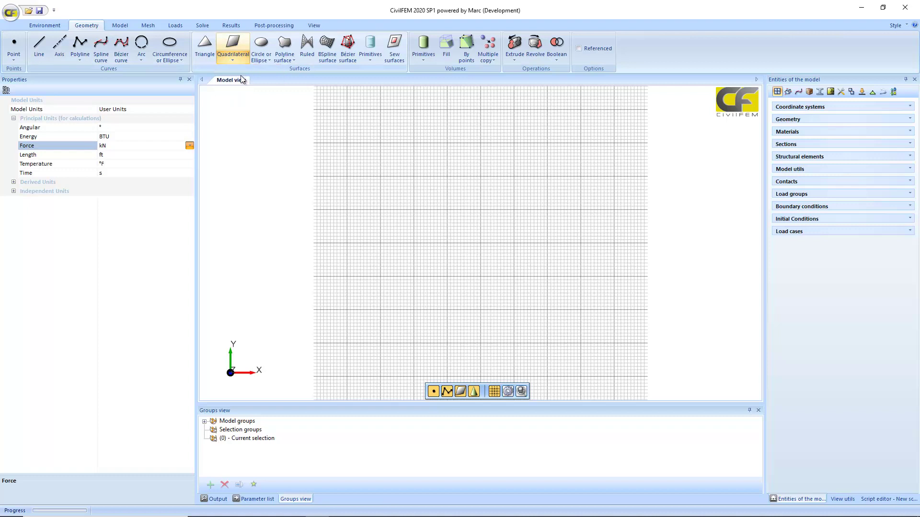
left_click(397, 180)
left_click(494, 179)
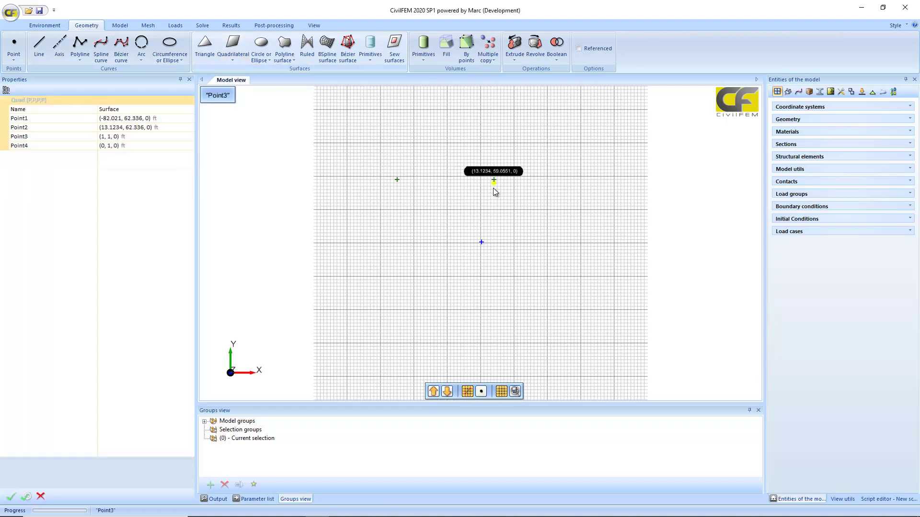
left_click(401, 243)
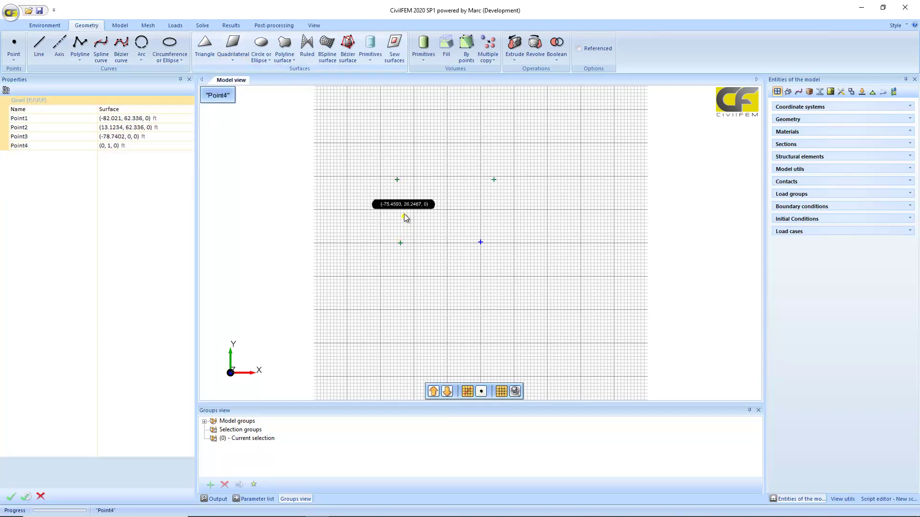
left_click(379, 212)
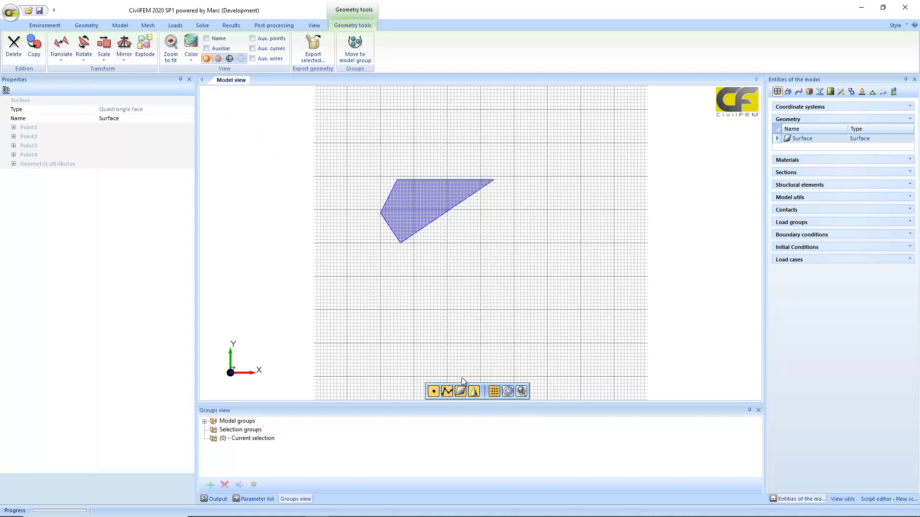
left_click(495, 391)
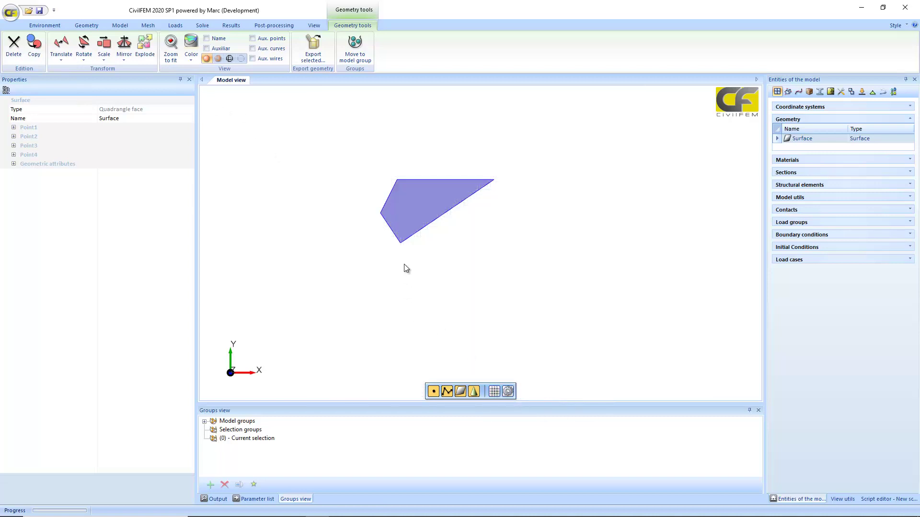
scroll(408, 242, "up", 2)
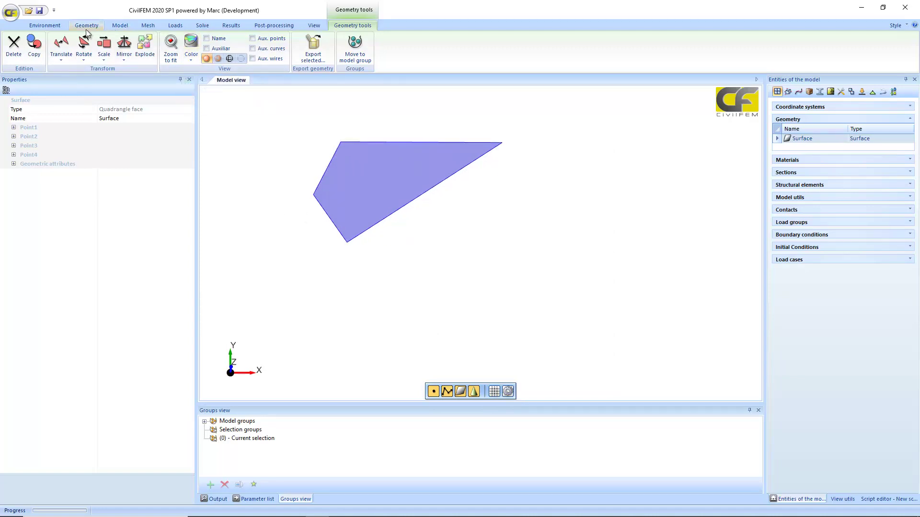
Create a concrete material under the ACI code with grade f'c = 3500psi.
left_click(120, 29)
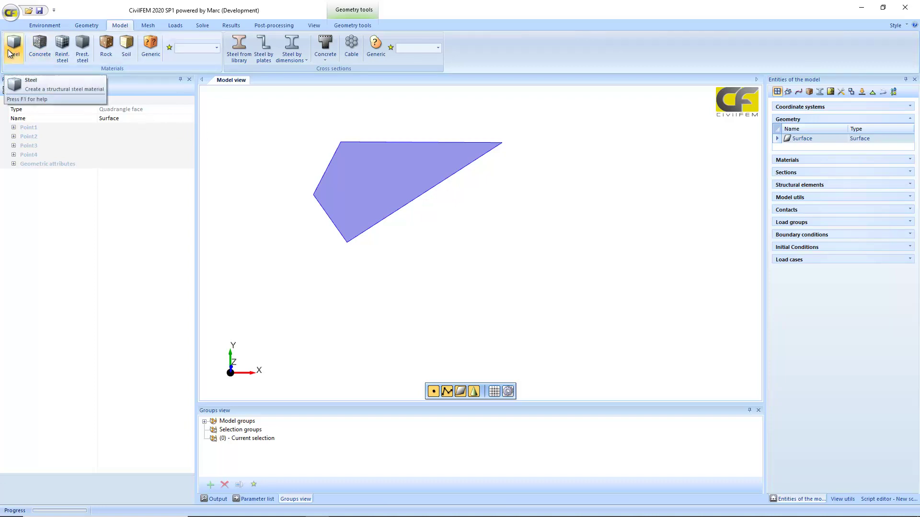
left_click(40, 47)
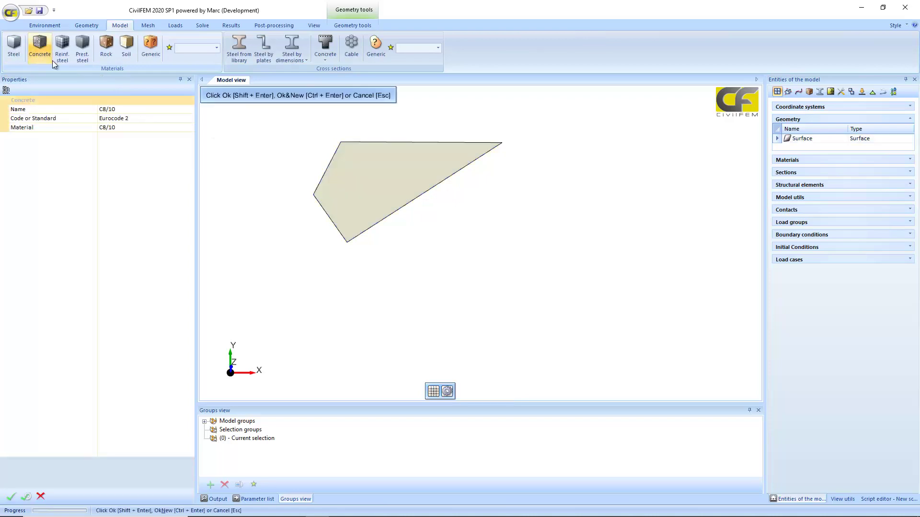
left_click(165, 119)
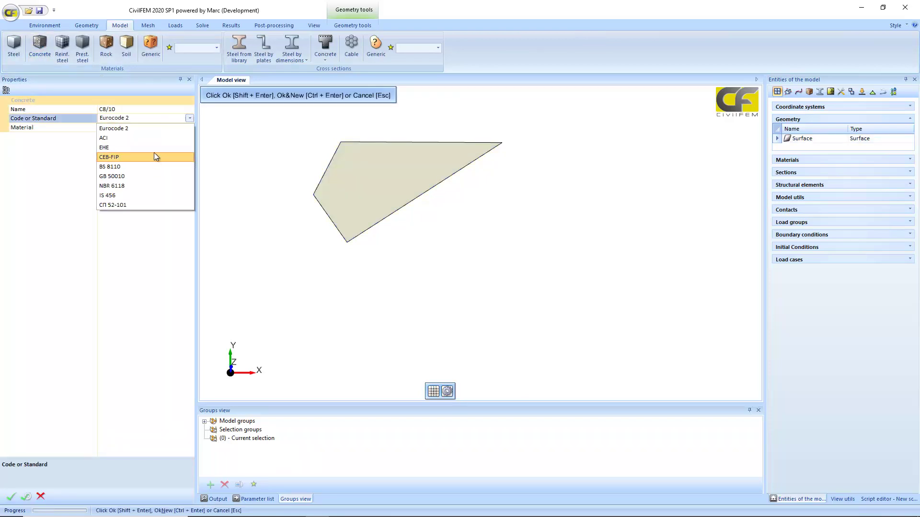
left_click(154, 138)
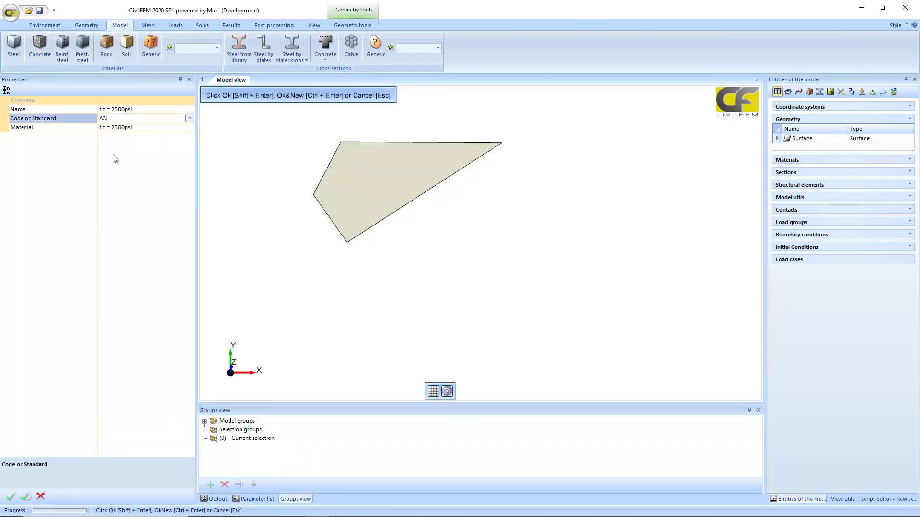
left_click(134, 127)
left_click(144, 154)
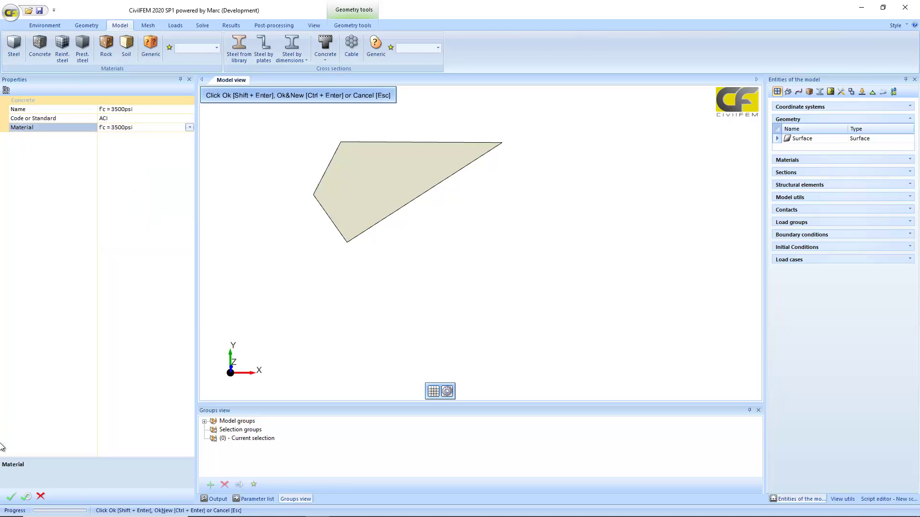
left_click(10, 497)
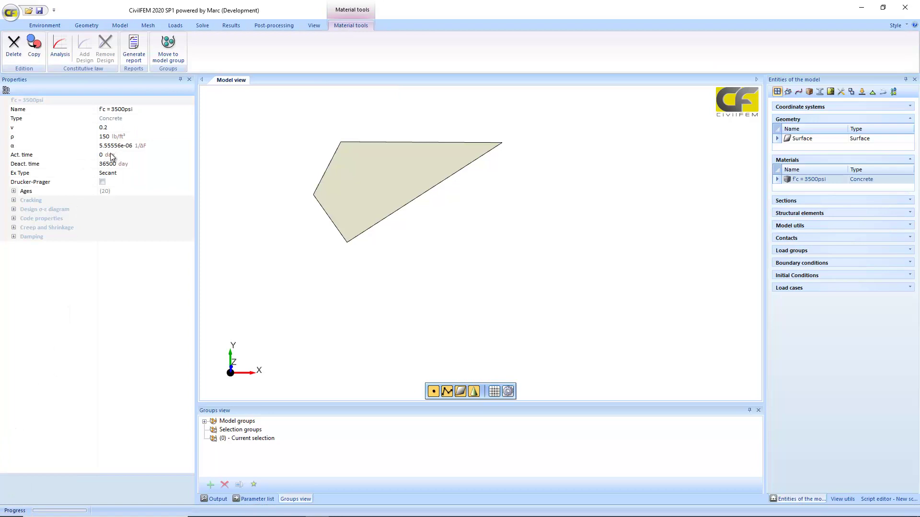
Change the unit of the concrete material's density to kg/m³.
left_click(190, 138)
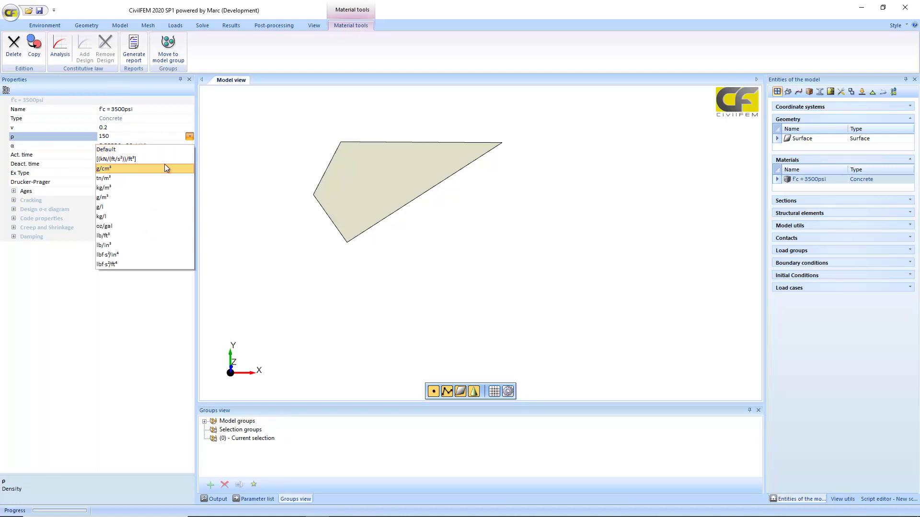
left_click(69, 134)
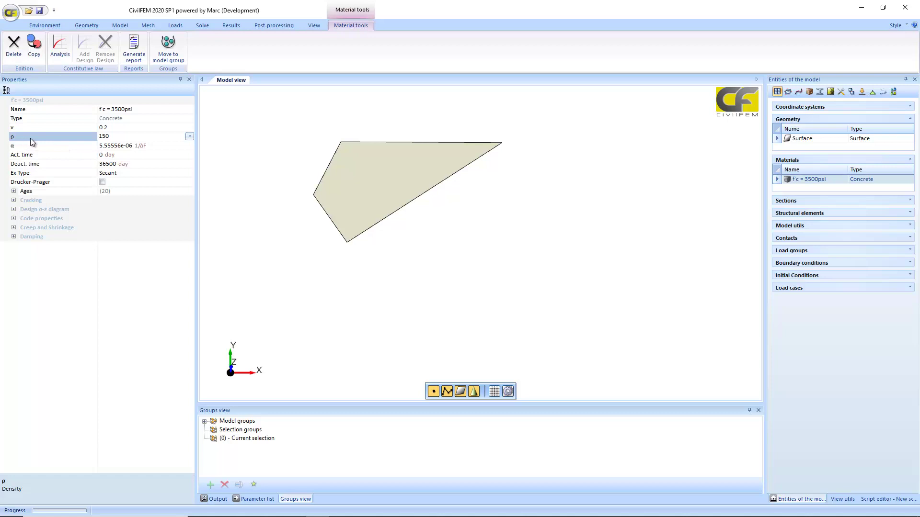
left_click(190, 137)
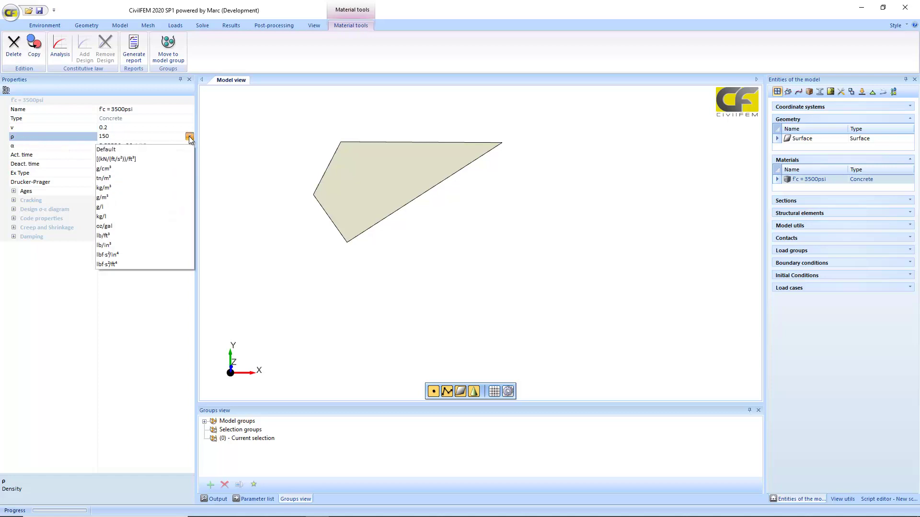
left_click(168, 187)
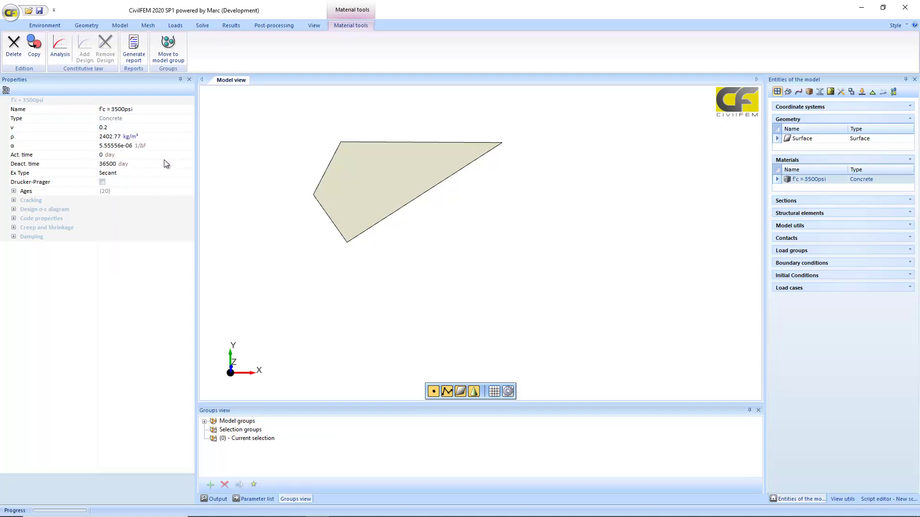
Examine the Linear Ex elastic modulus table in the concrete's code properties in MPa and discard the unit change.
left_click(14, 218)
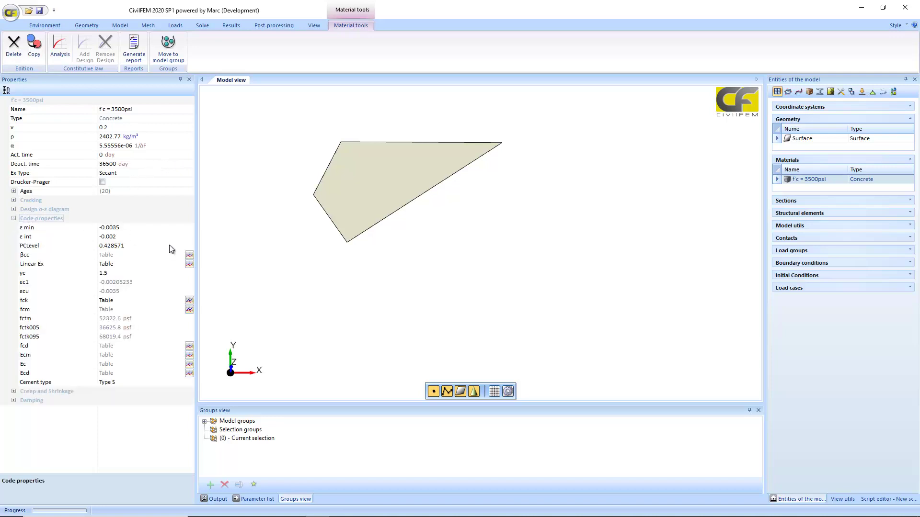
left_click(189, 264)
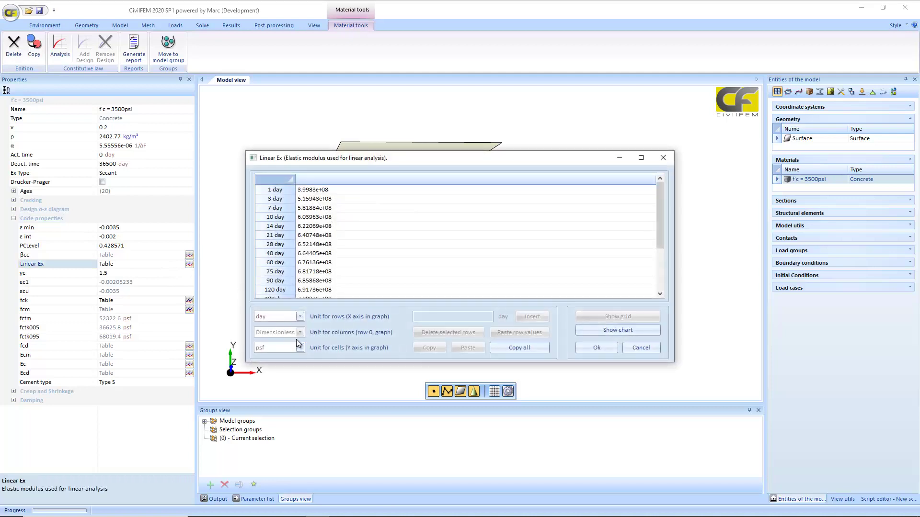
left_click(300, 349)
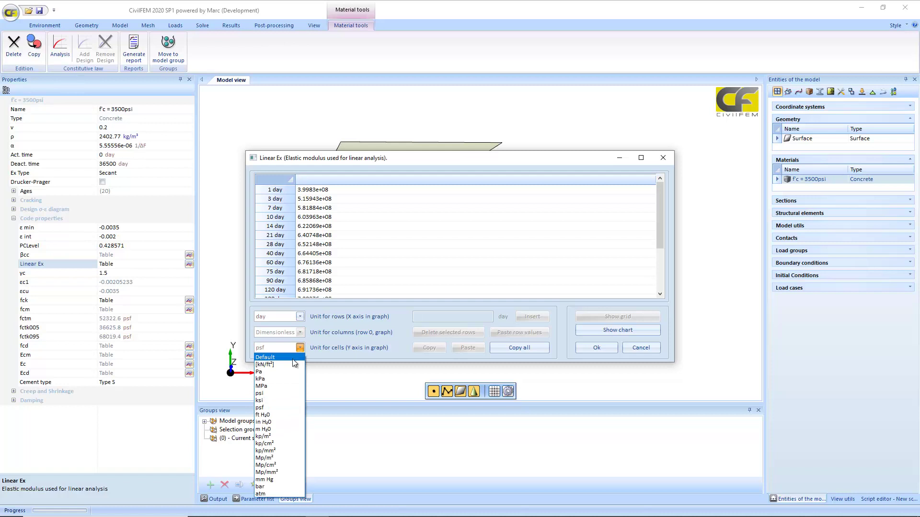
left_click(283, 385)
left_click(662, 160)
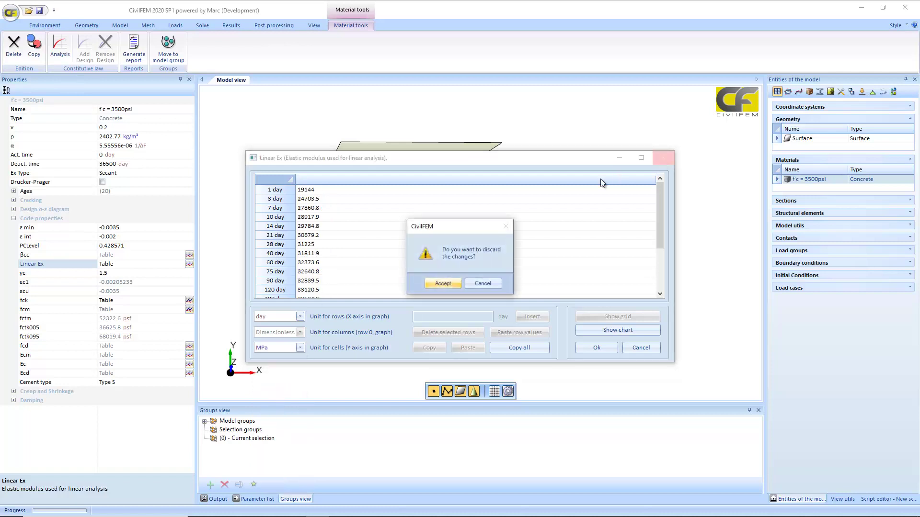
left_click(440, 283)
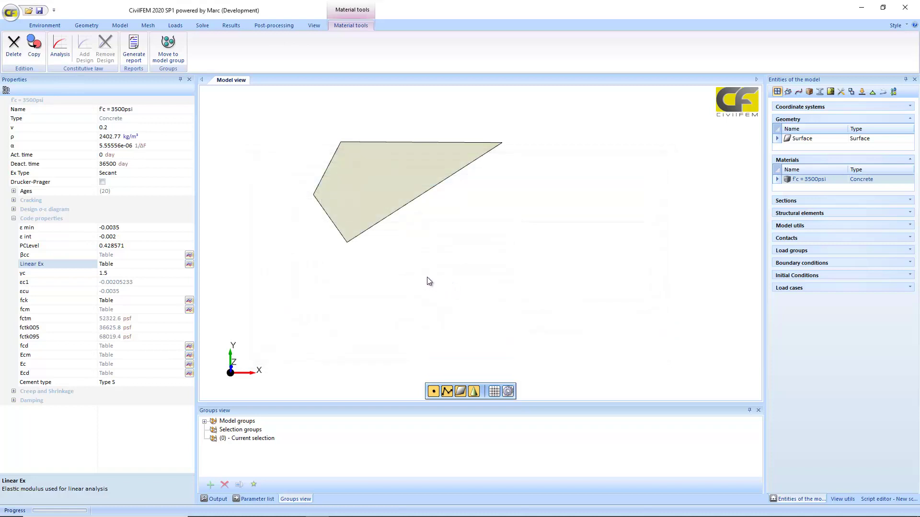
Open the definition of a steel cross section from the library and review the available concrete cross section types.
left_click(121, 26)
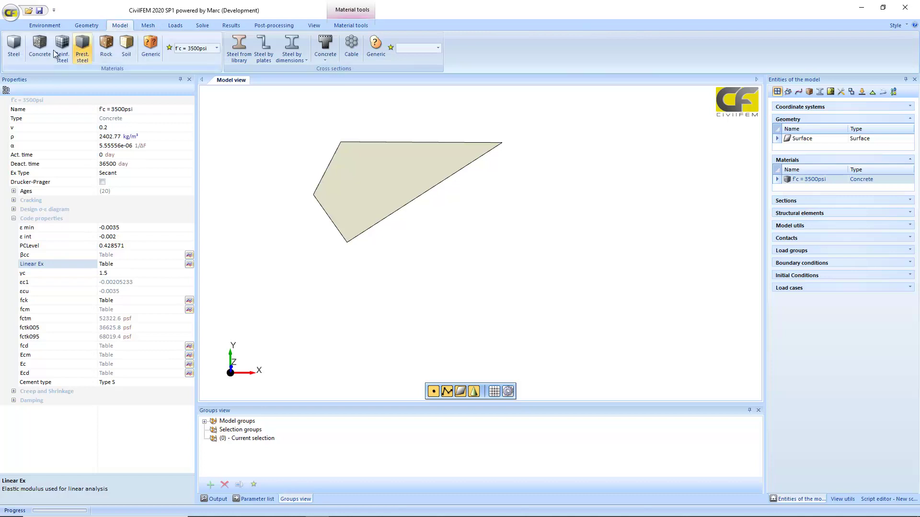
left_click(239, 47)
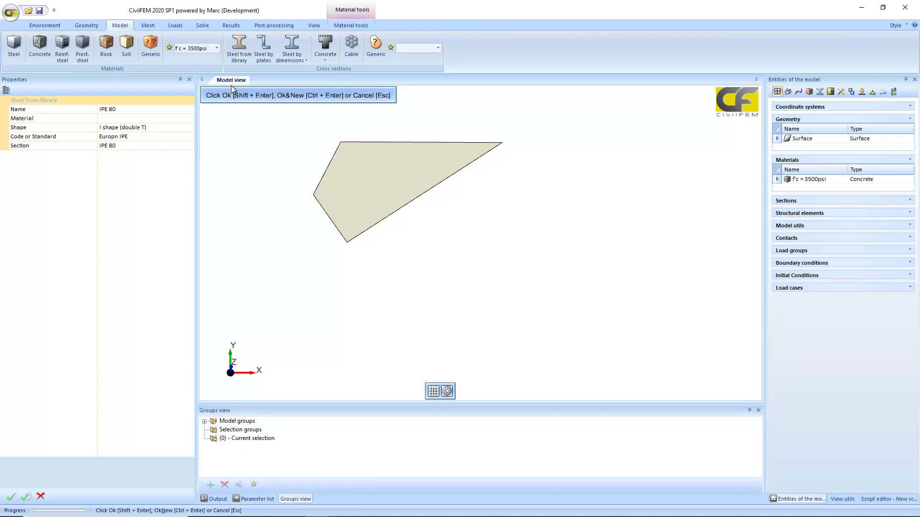
left_click(326, 59)
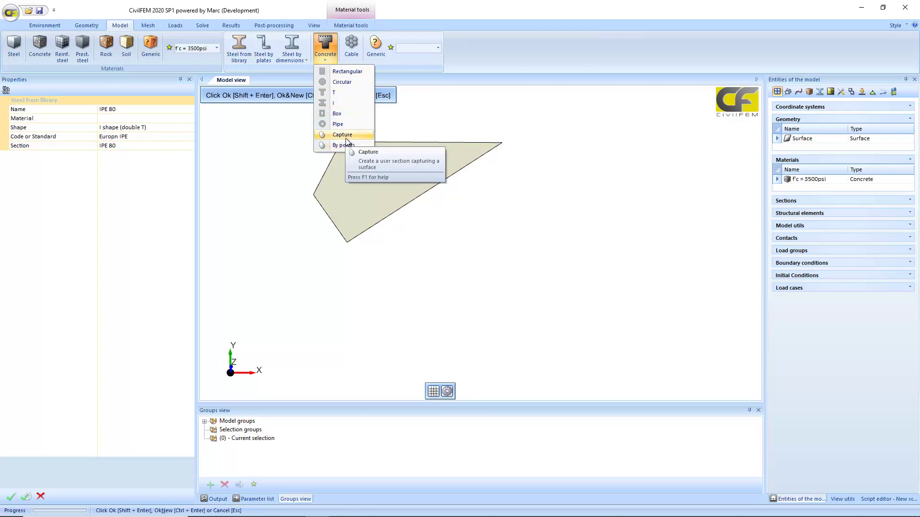
left_click(391, 116)
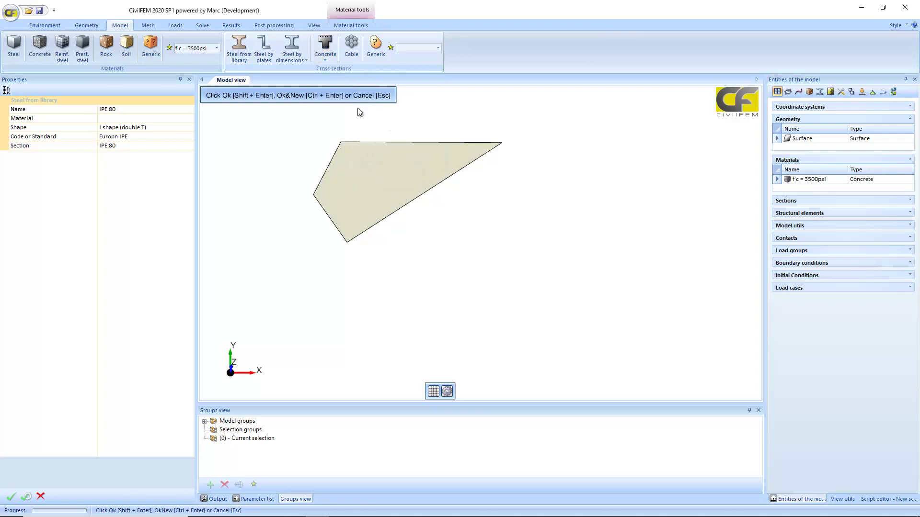
Examine the commands available for meshing, loads, solving, results and post-processing, and return to the environment settings.
left_click(148, 25)
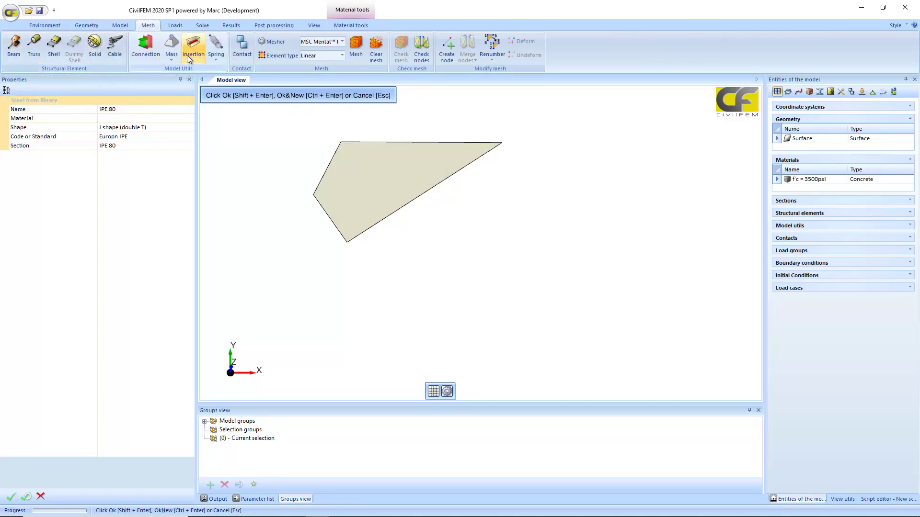
left_click(176, 27)
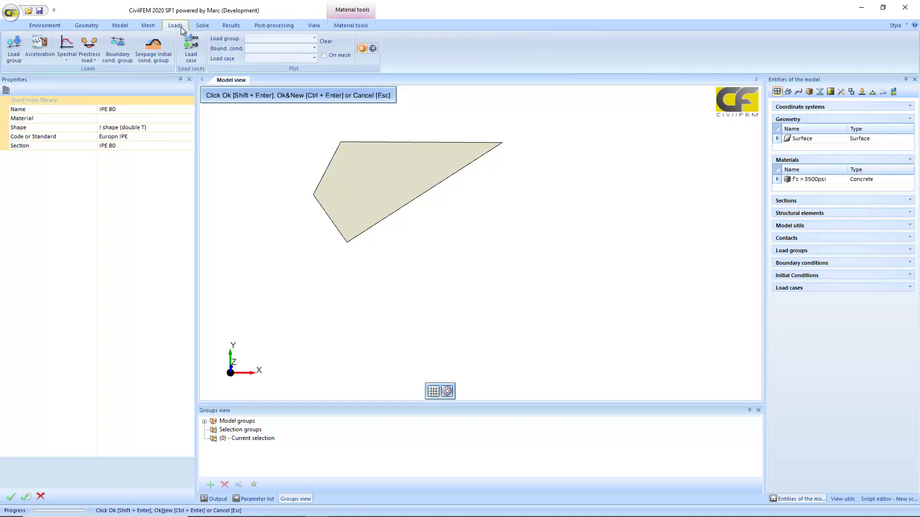
left_click(206, 30)
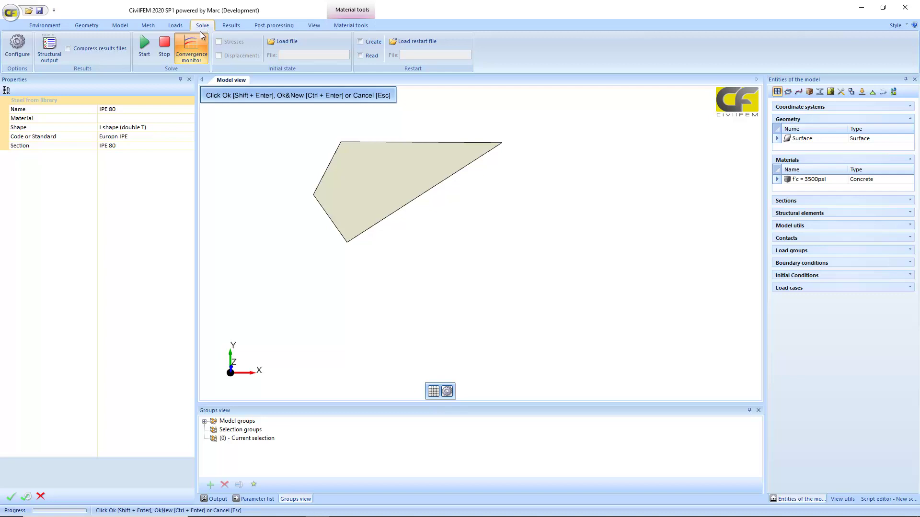
left_click(229, 29)
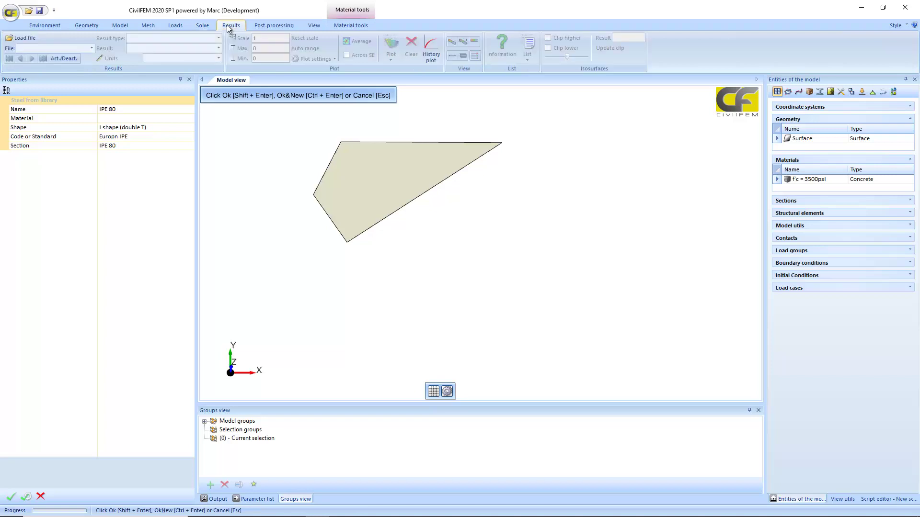
left_click(263, 29)
left_click(229, 25)
left_click(48, 25)
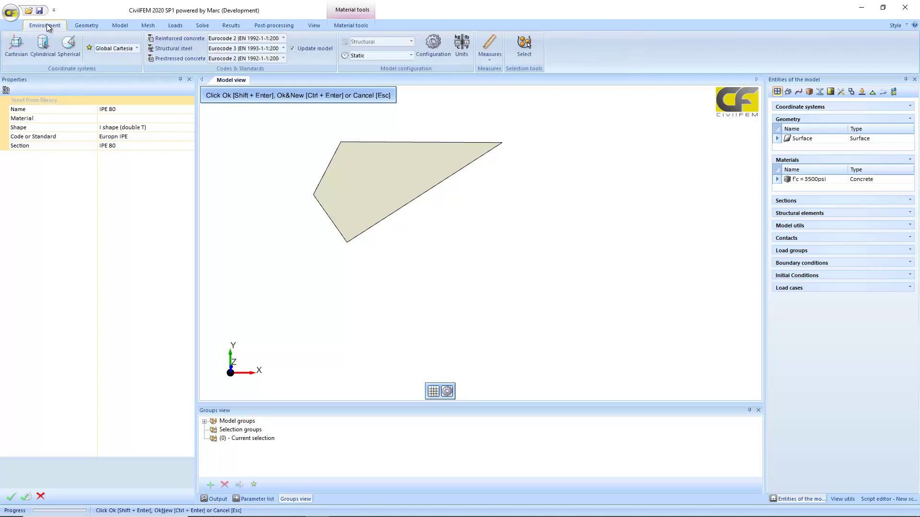